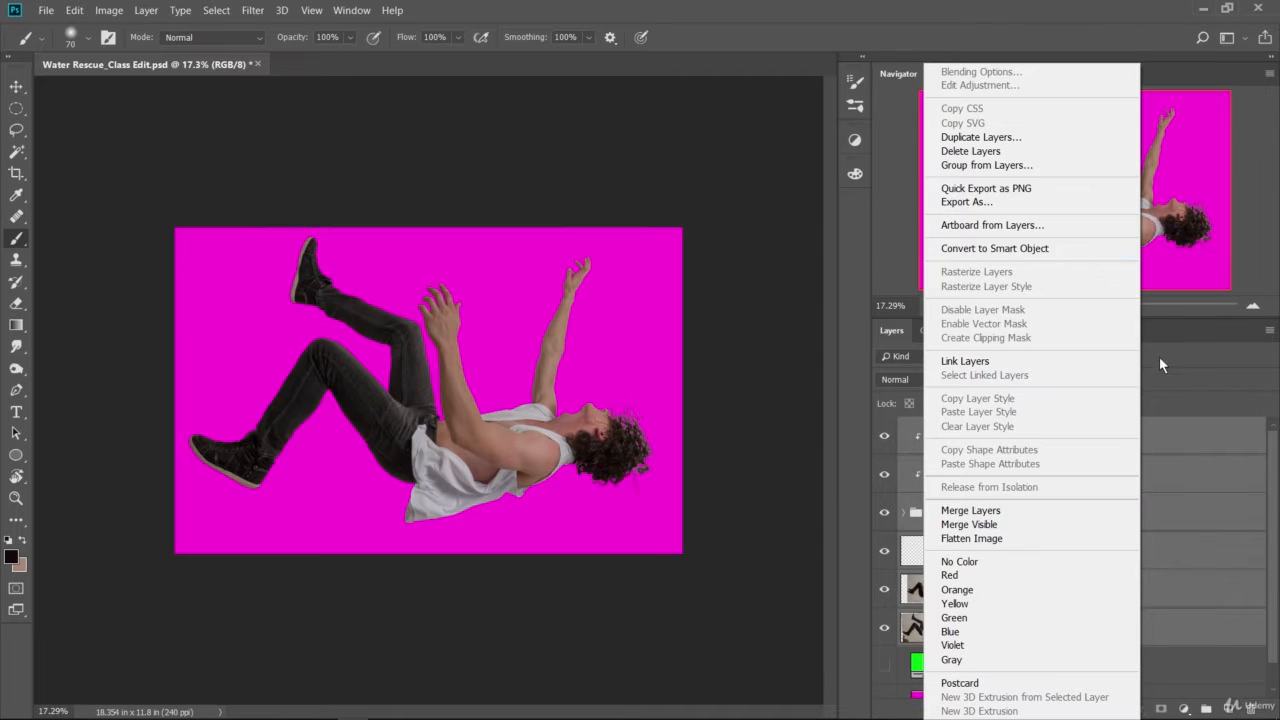
- Rename the Curves 1 layer with the first name of the man in the picture
{"action": "left_click", "coordinate": [1183, 372]}
{"action": "left_click", "coordinate": [1063, 425]}
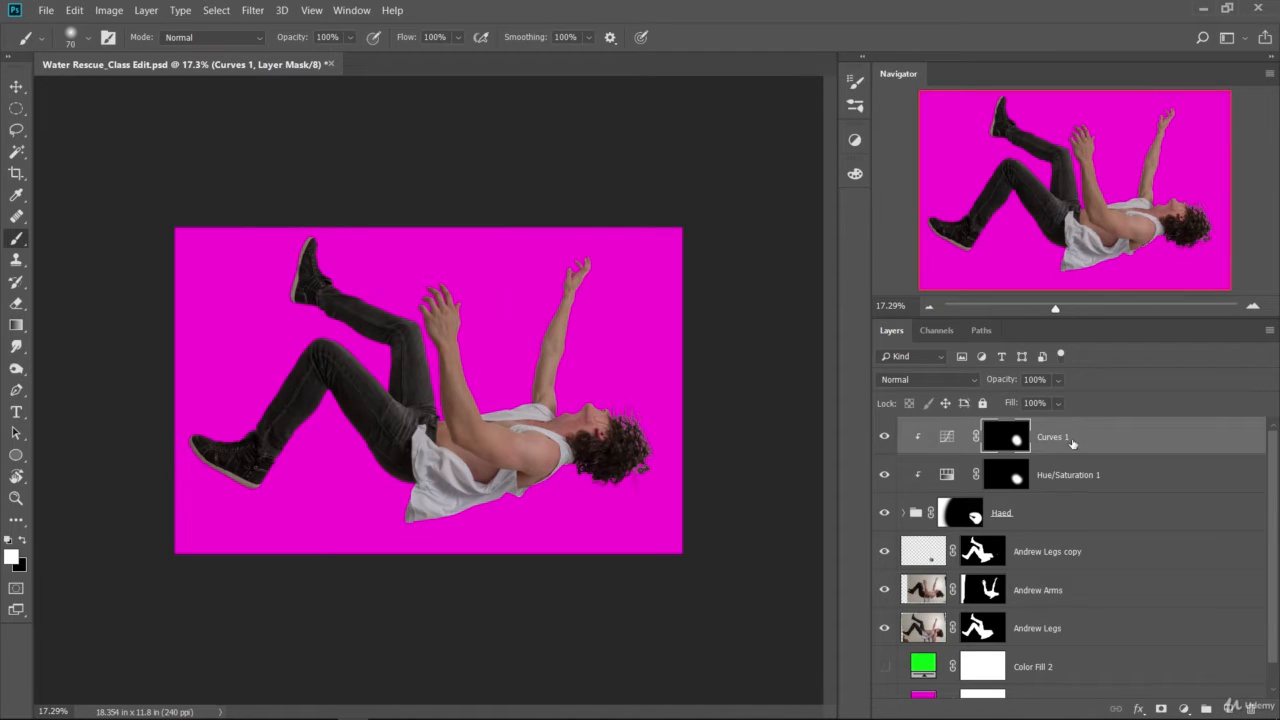
{"action": "left_click", "coordinate": [1067, 443]}
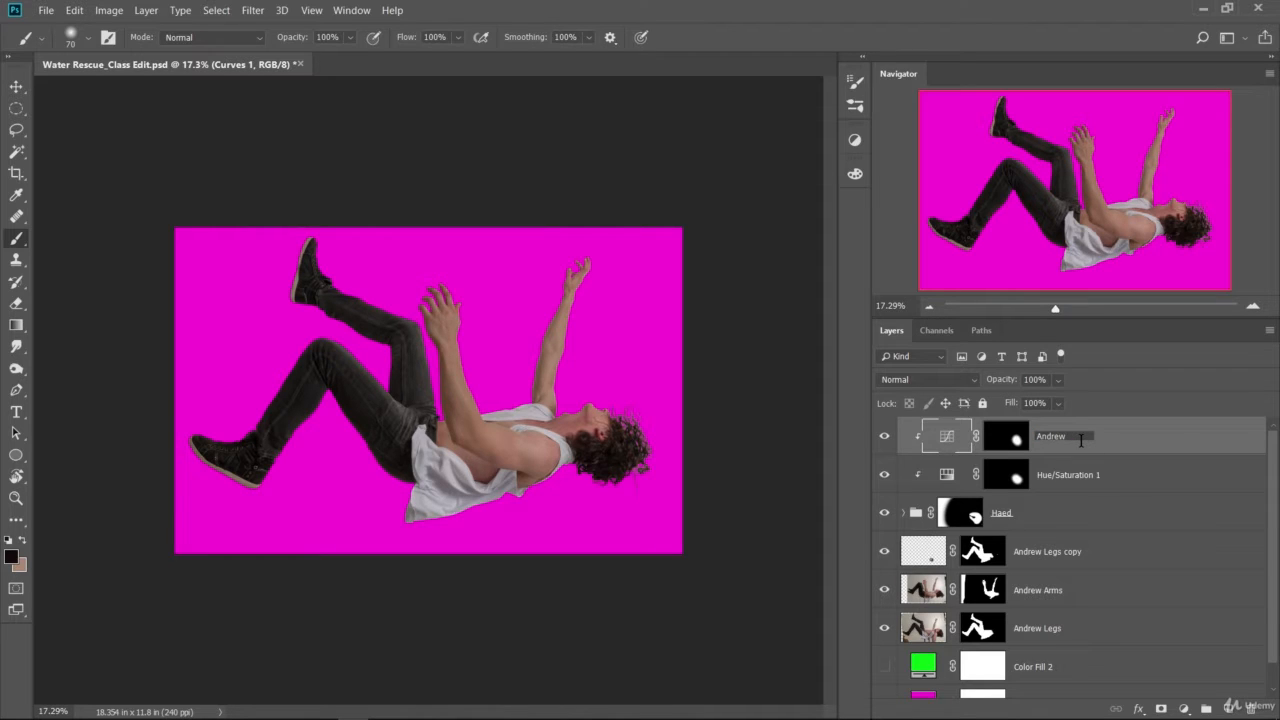
- Convert all layers from the renamed curves adjustment down to the legs layer into one smart object
{"action": "left_click", "coordinate": [1116, 628], "text": "shift"}
{"action": "right_click", "coordinate": [1156, 505]}
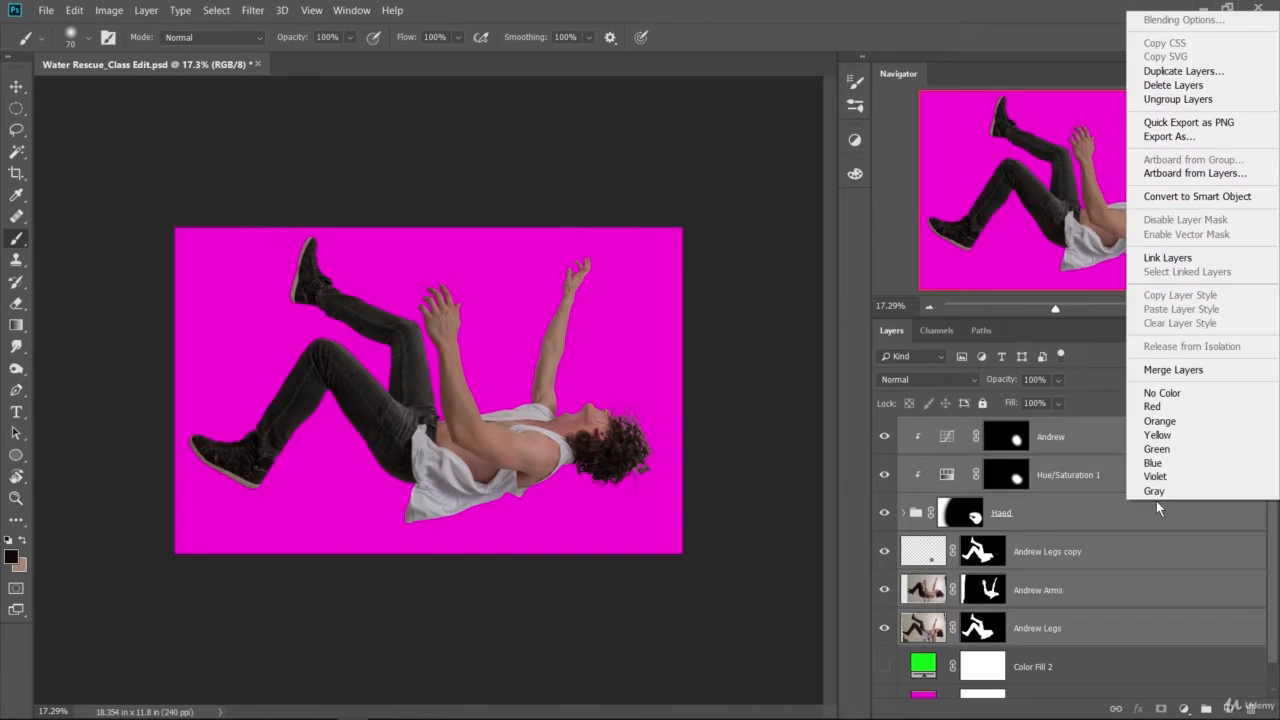
{"action": "left_click", "coordinate": [1200, 196]}
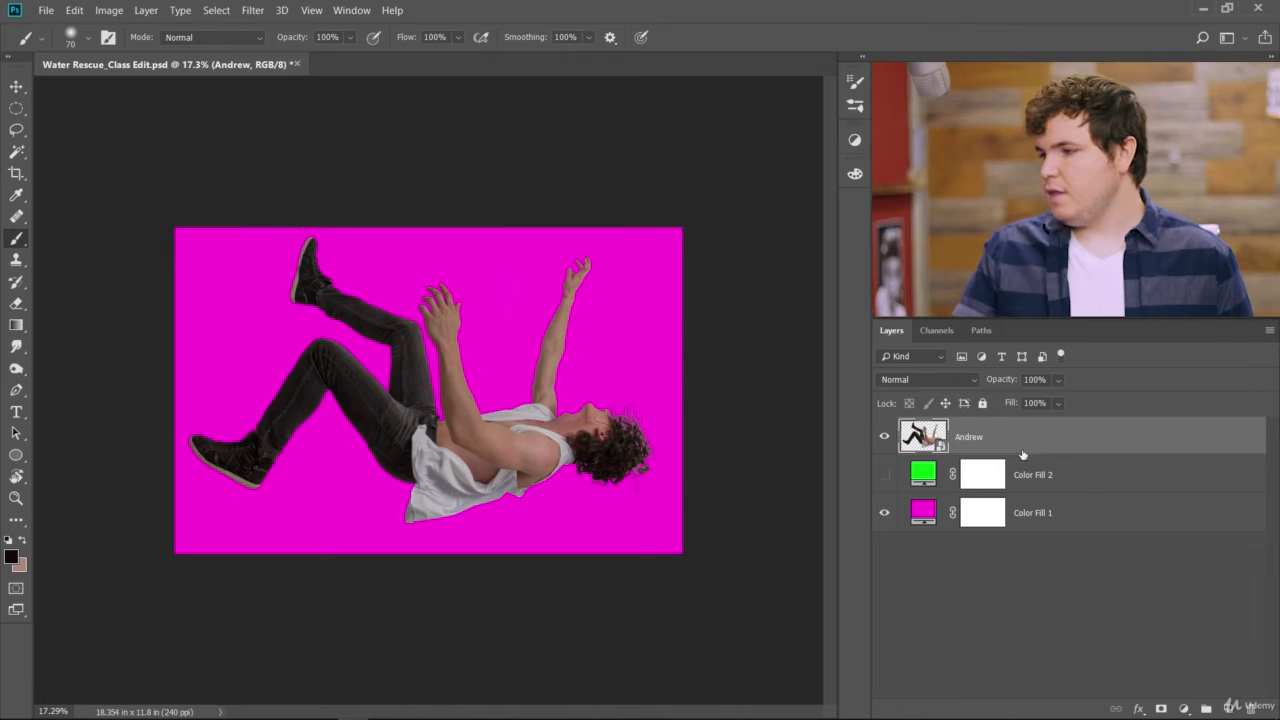
- Open the smart object's contents for editing, and compare them with the main Water Rescue_Class Edit.psd document
{"action": "double_click", "coordinate": [924, 436]}
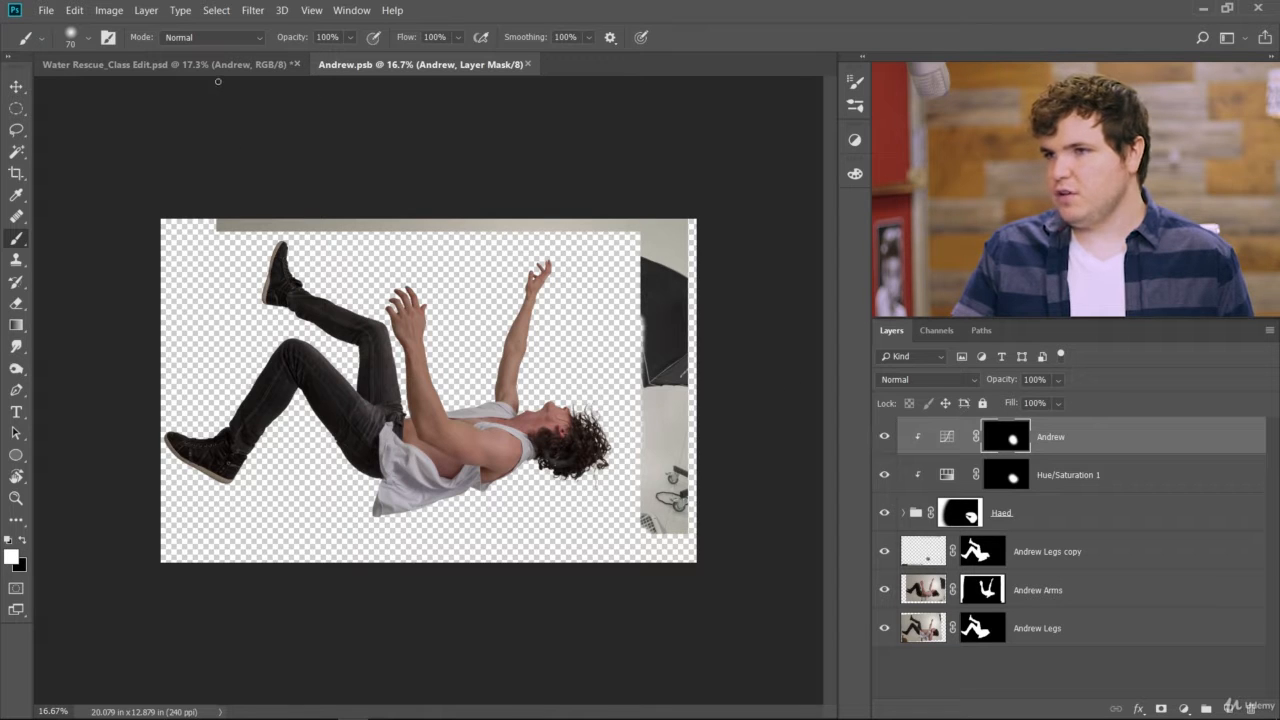
{"action": "left_click", "coordinate": [179, 66]}
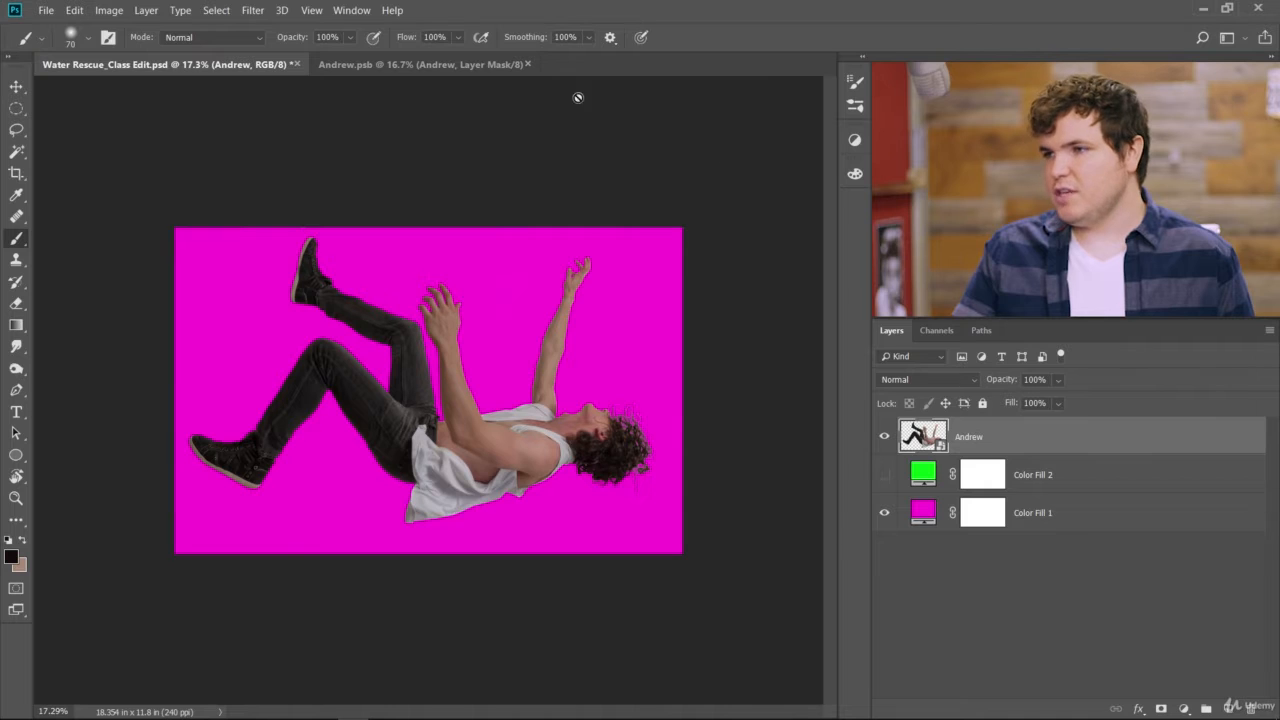
{"action": "left_click", "coordinate": [447, 66]}
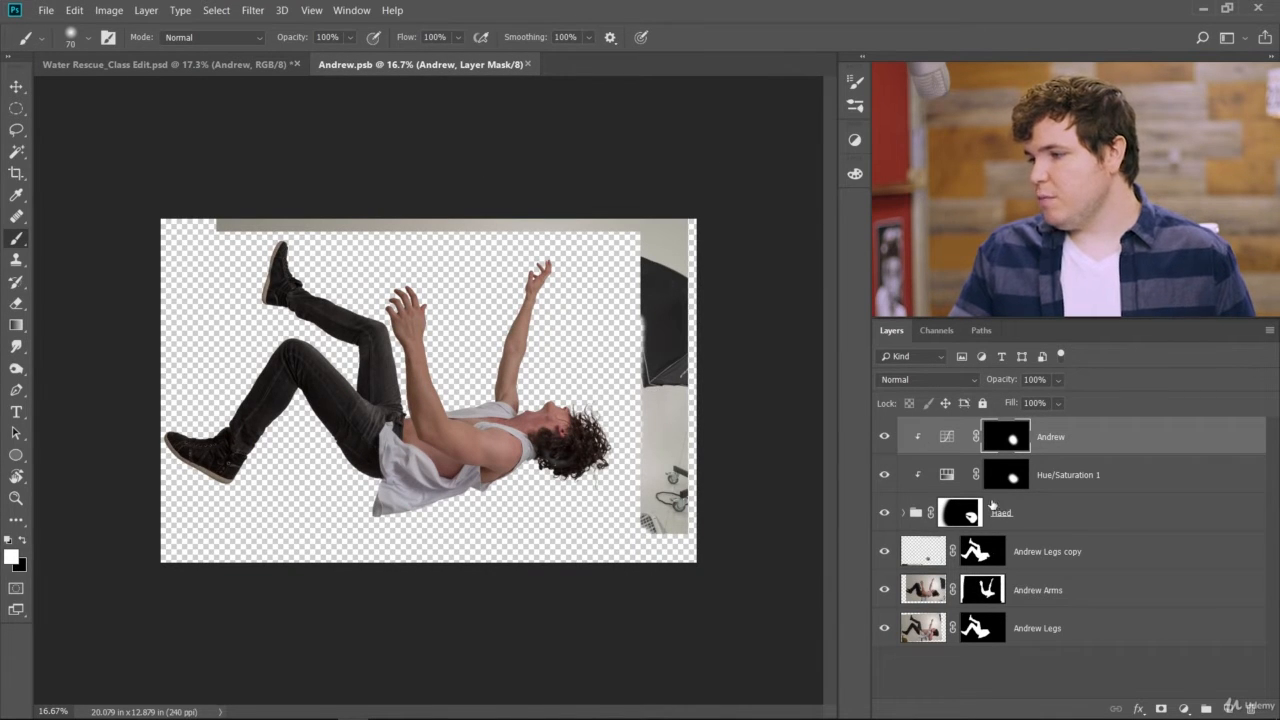
- Expand the Haed group and look through the layers stored inside the smart object
{"action": "left_click", "coordinate": [905, 512]}
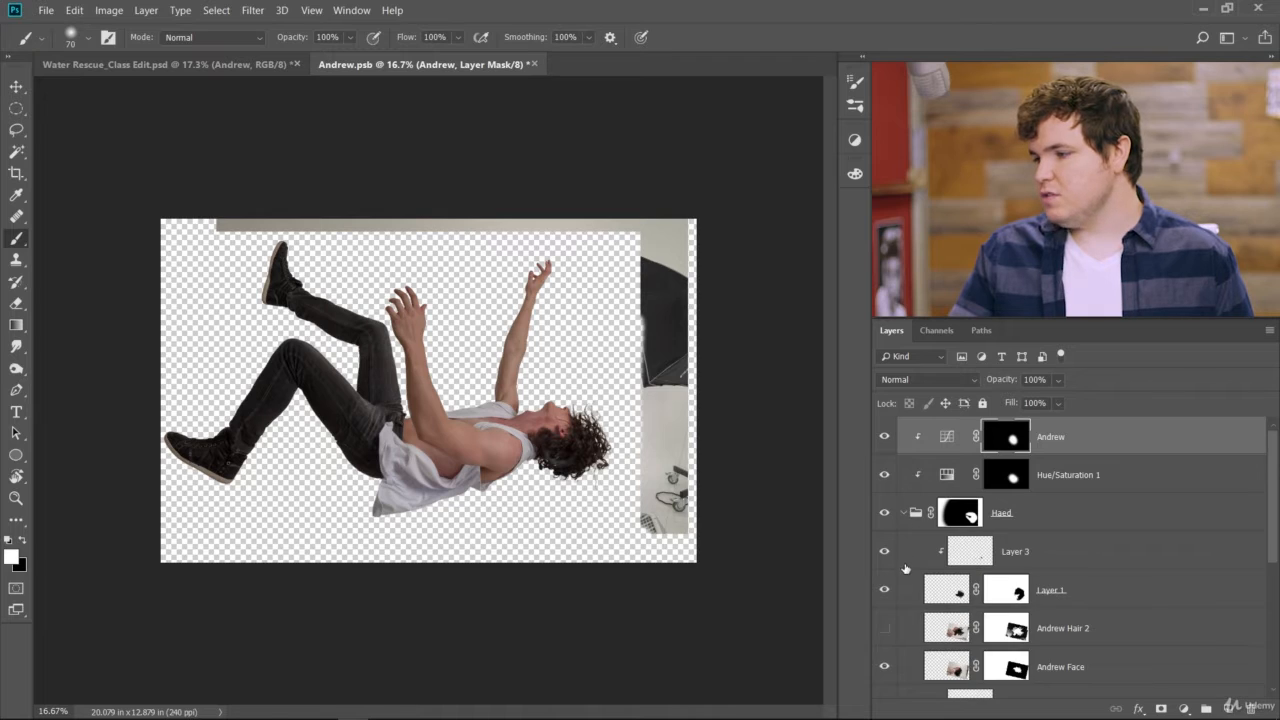
{"action": "scroll", "coordinate": [912, 572], "scroll_direction": "down", "scroll_amount": 2}
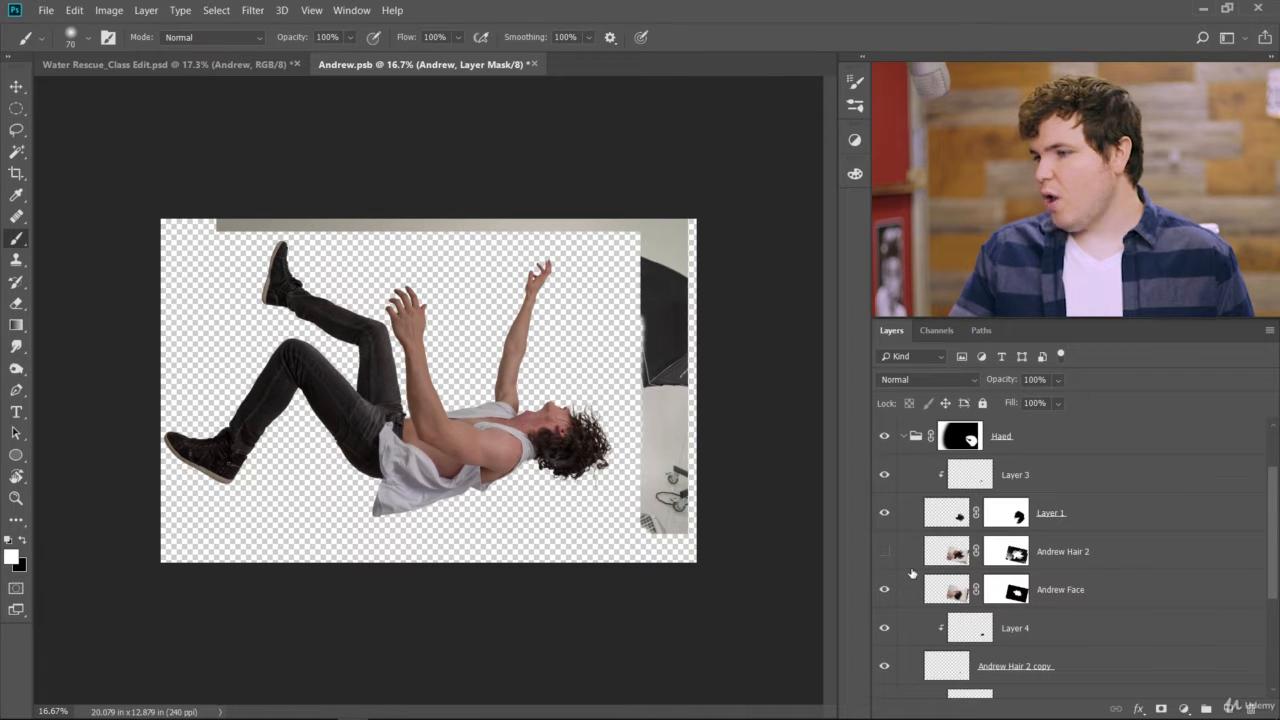
{"action": "scroll", "coordinate": [912, 572], "scroll_direction": "down", "scroll_amount": 4}
{"action": "scroll", "coordinate": [912, 572], "scroll_direction": "down", "scroll_amount": 1}
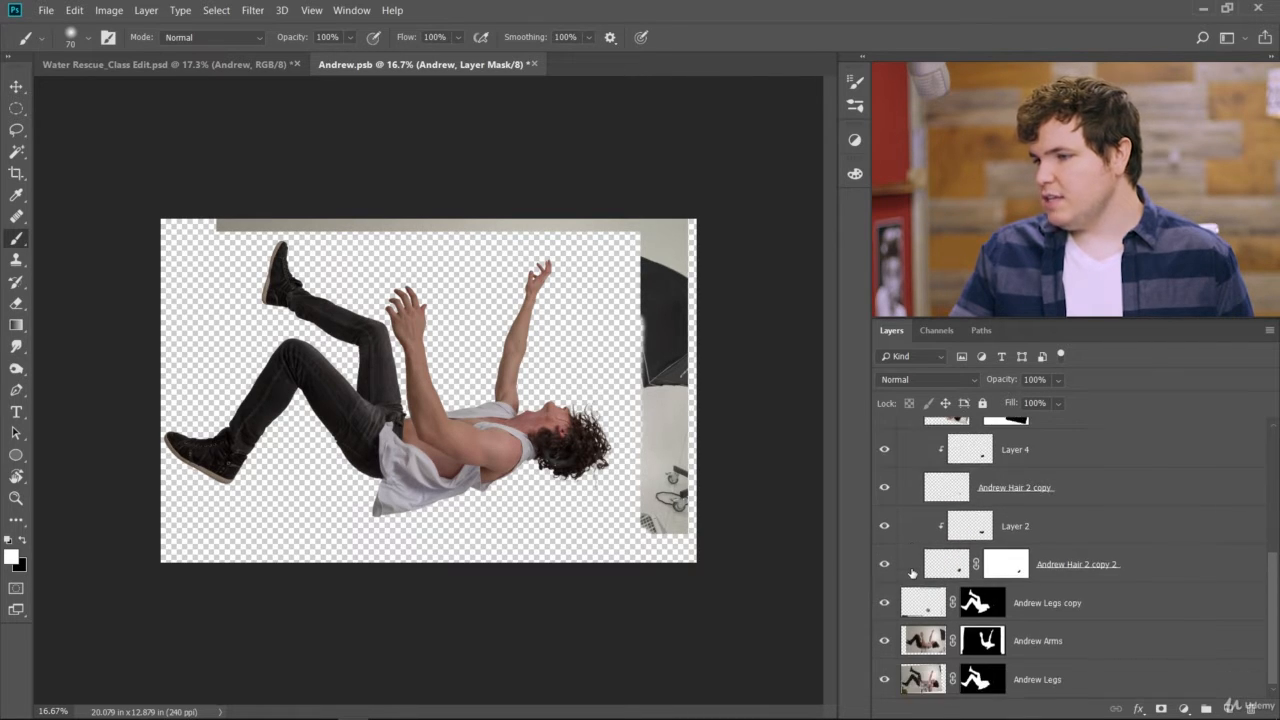
{"action": "scroll", "coordinate": [565, 470], "scroll_direction": "up", "scroll_amount": 5}
{"action": "scroll", "coordinate": [486, 416], "scroll_direction": "down", "scroll_amount": 4}
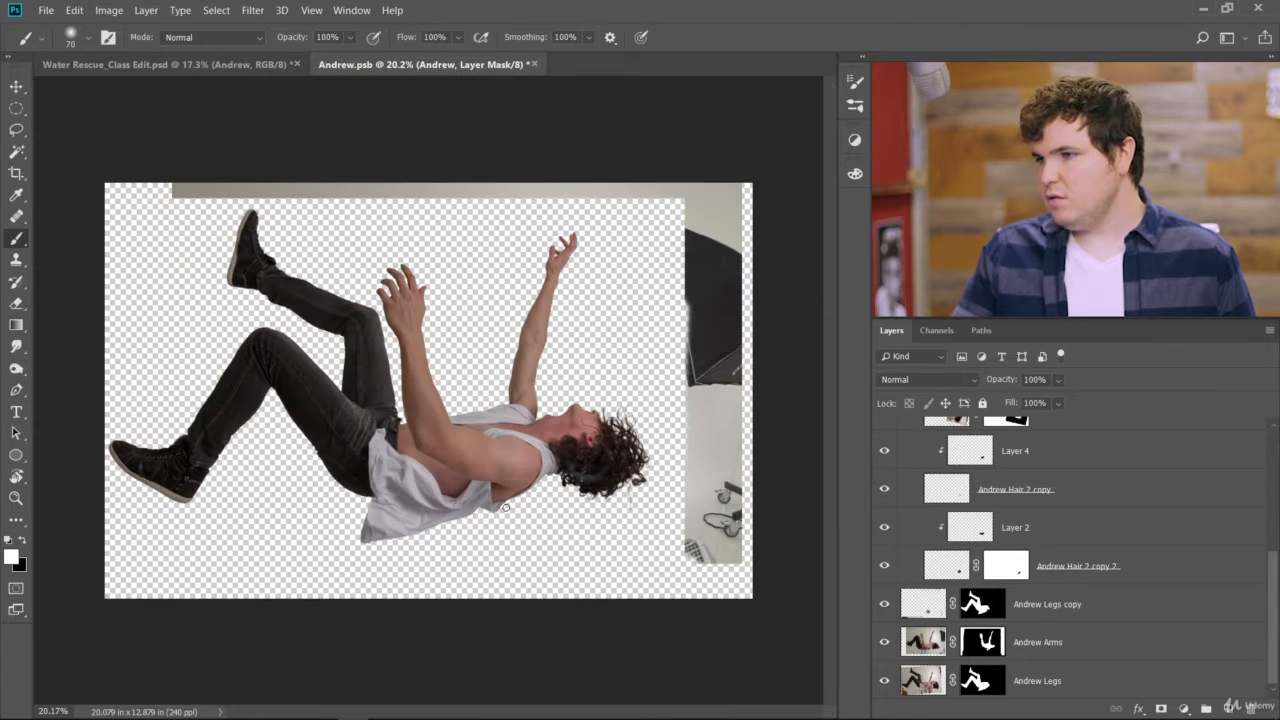
- Paint black on the arms layer's mask to hide the leftover studio background along the canvas's upper and right edges
{"action": "left_click", "coordinate": [885, 643]}
{"action": "left_click", "coordinate": [885, 643]}
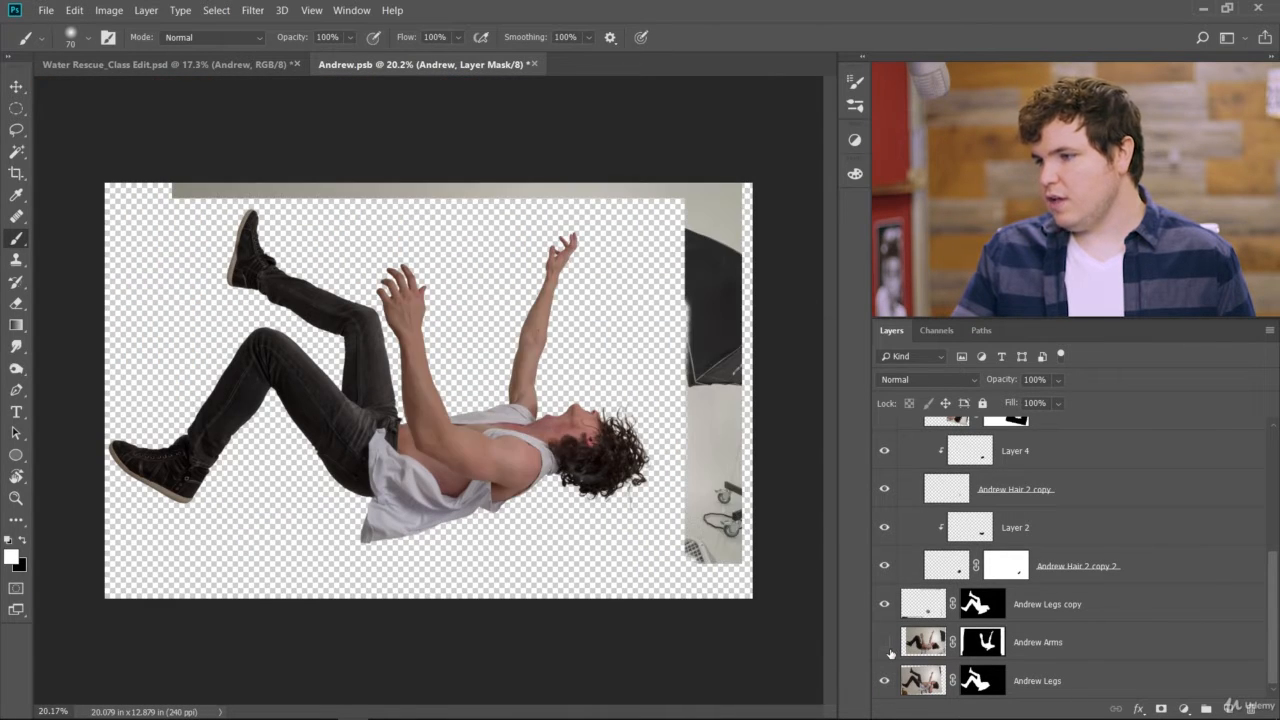
{"action": "left_click", "coordinate": [885, 643]}
{"action": "left_click", "coordinate": [885, 643]}
{"action": "left_click", "coordinate": [982, 642]}
{"action": "key", "text": "x"}
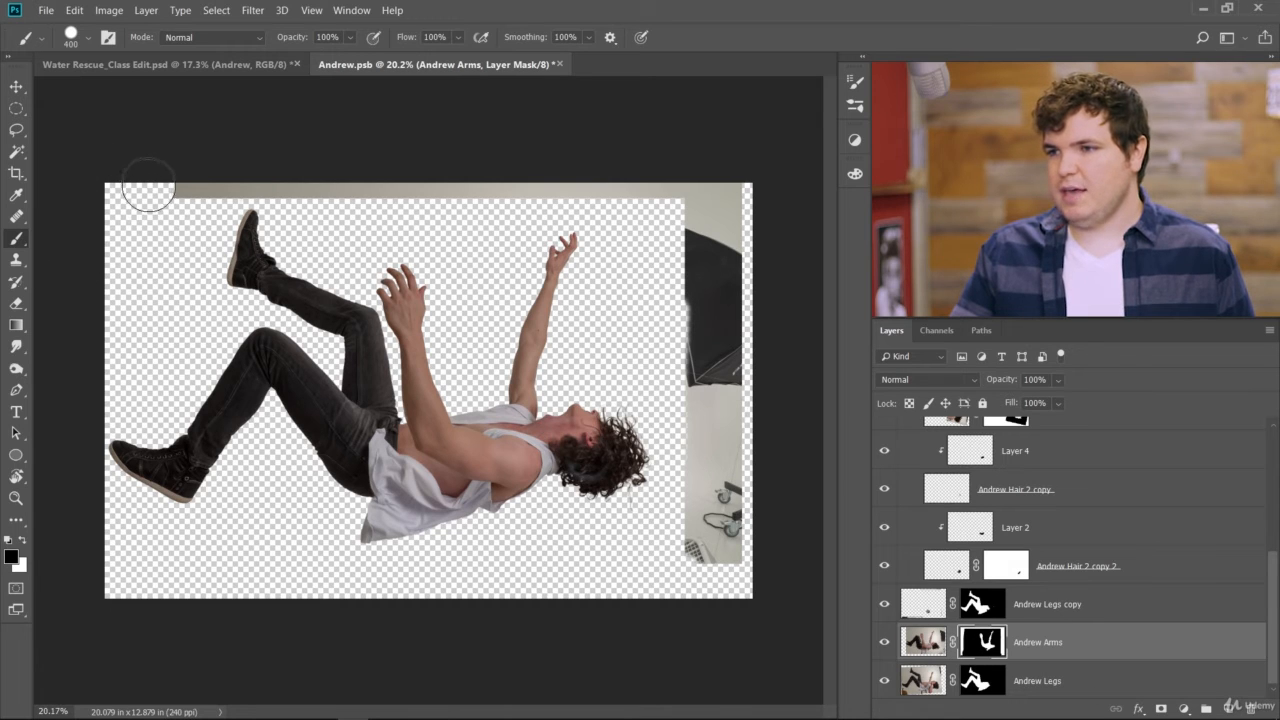
{"action": "mouse_move", "coordinate": [148, 186]}
{"action": "left_mouse_down"}
{"action": "mouse_move", "coordinate": [773, 194]}
{"action": "mouse_move", "coordinate": [682, 220]}
{"action": "mouse_move", "coordinate": [709, 605]}
{"action": "mouse_move", "coordinate": [733, 553]}
{"action": "mouse_move", "coordinate": [740, 379]}
{"action": "mouse_move", "coordinate": [712, 157]}
{"action": "left_mouse_up"}
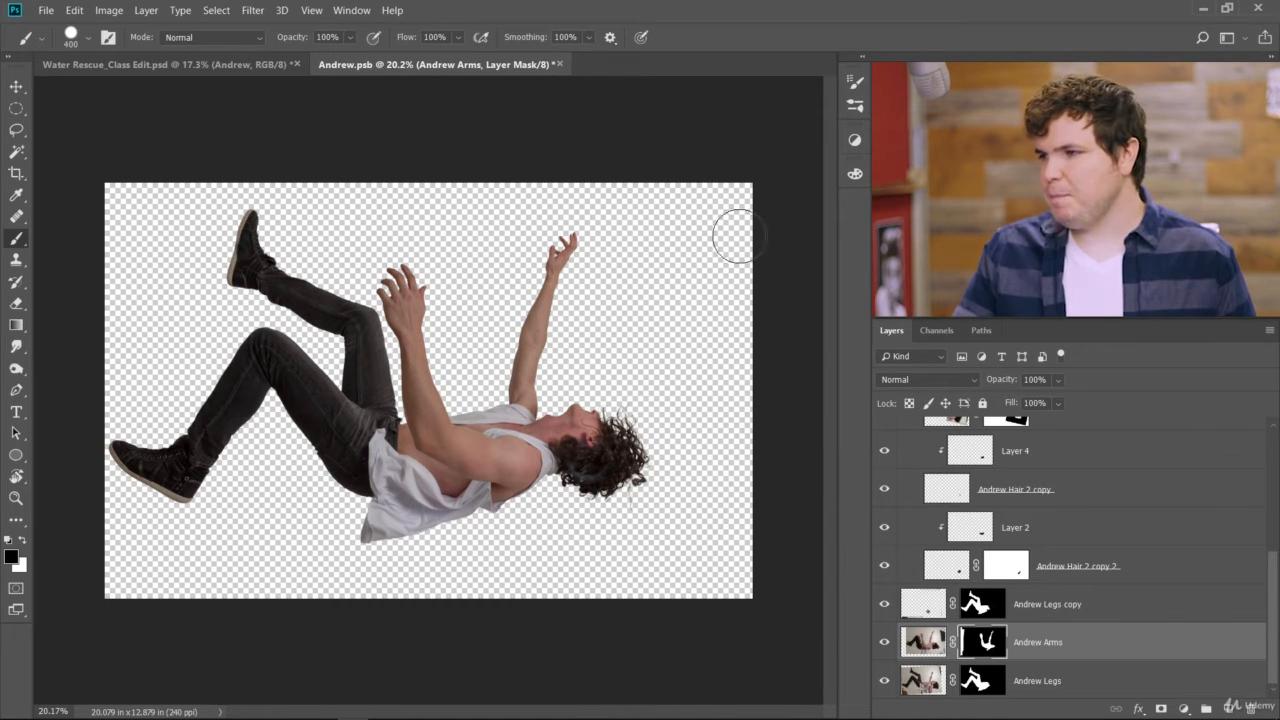
- Crop the canvas closely around the figure to about 17.19 × 10.9 in and save the smart object's contents
{"action": "left_click", "coordinate": [26, 178]}
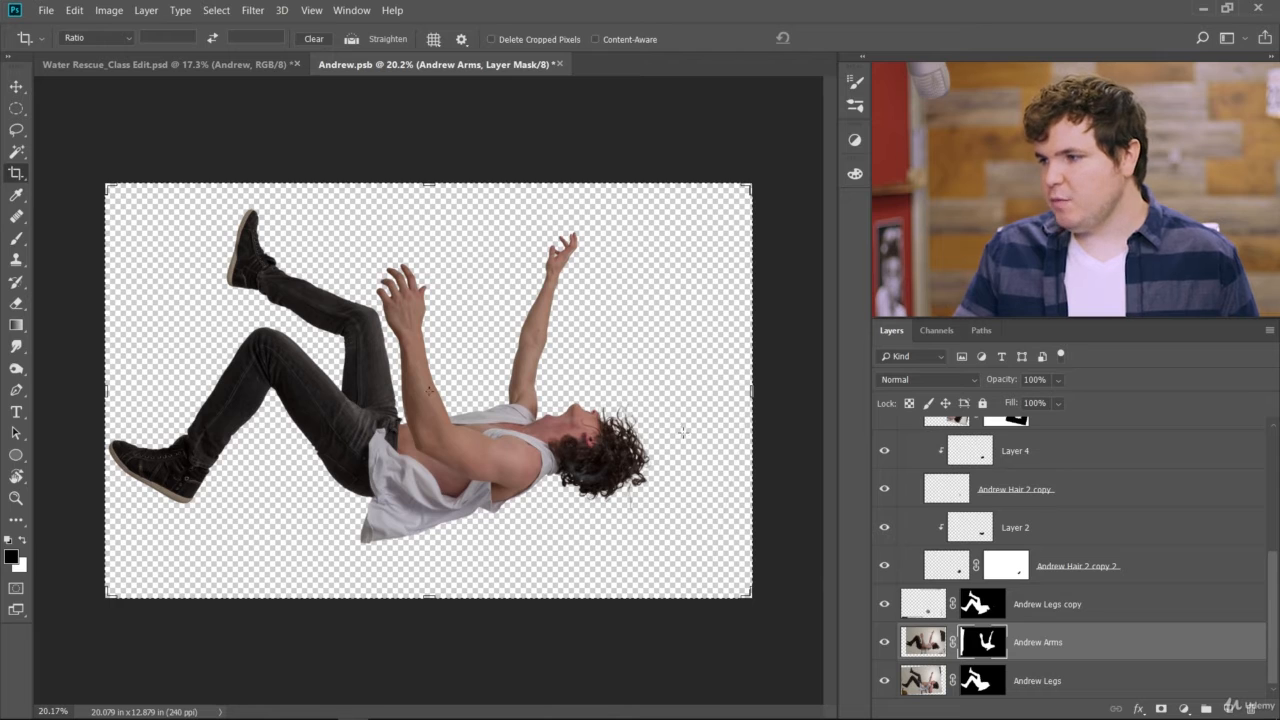
{"action": "left_click_drag", "start_coordinate": [764, 401], "coordinate": [706, 393]}
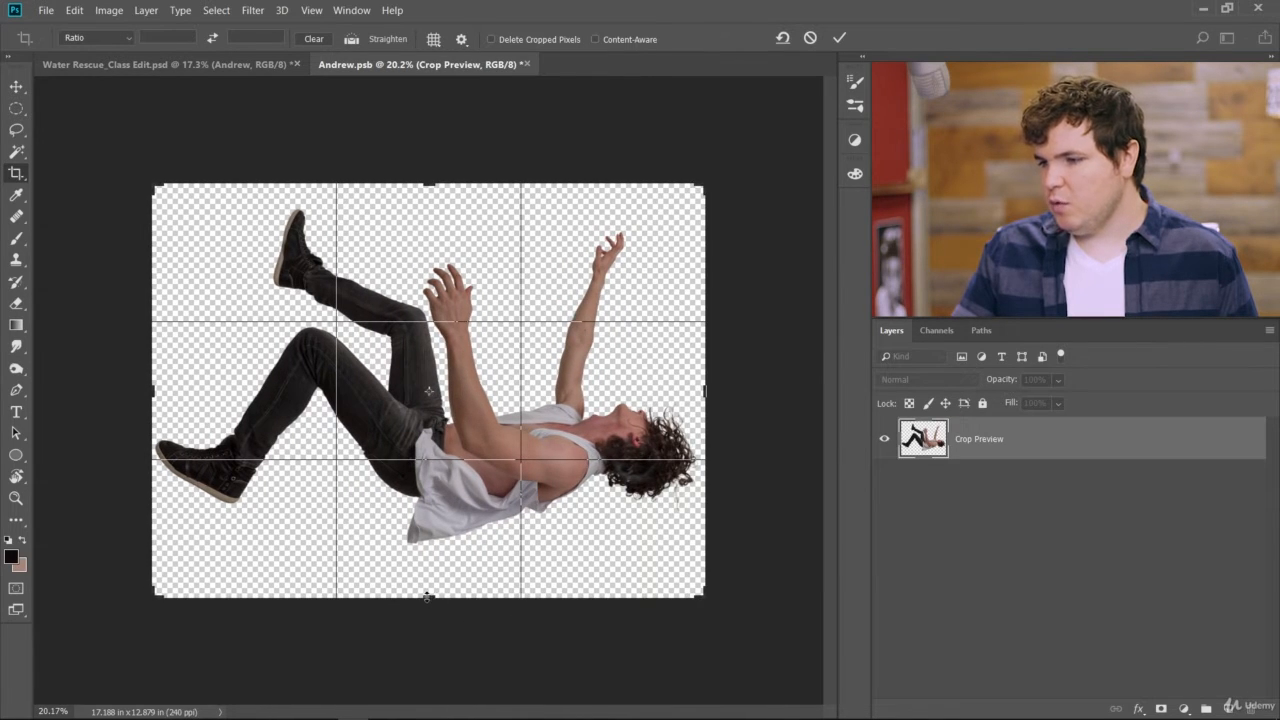
{"action": "left_click_drag", "start_coordinate": [427, 596], "coordinate": [428, 573]}
{"action": "left_click_drag", "start_coordinate": [428, 204], "coordinate": [431, 217]}
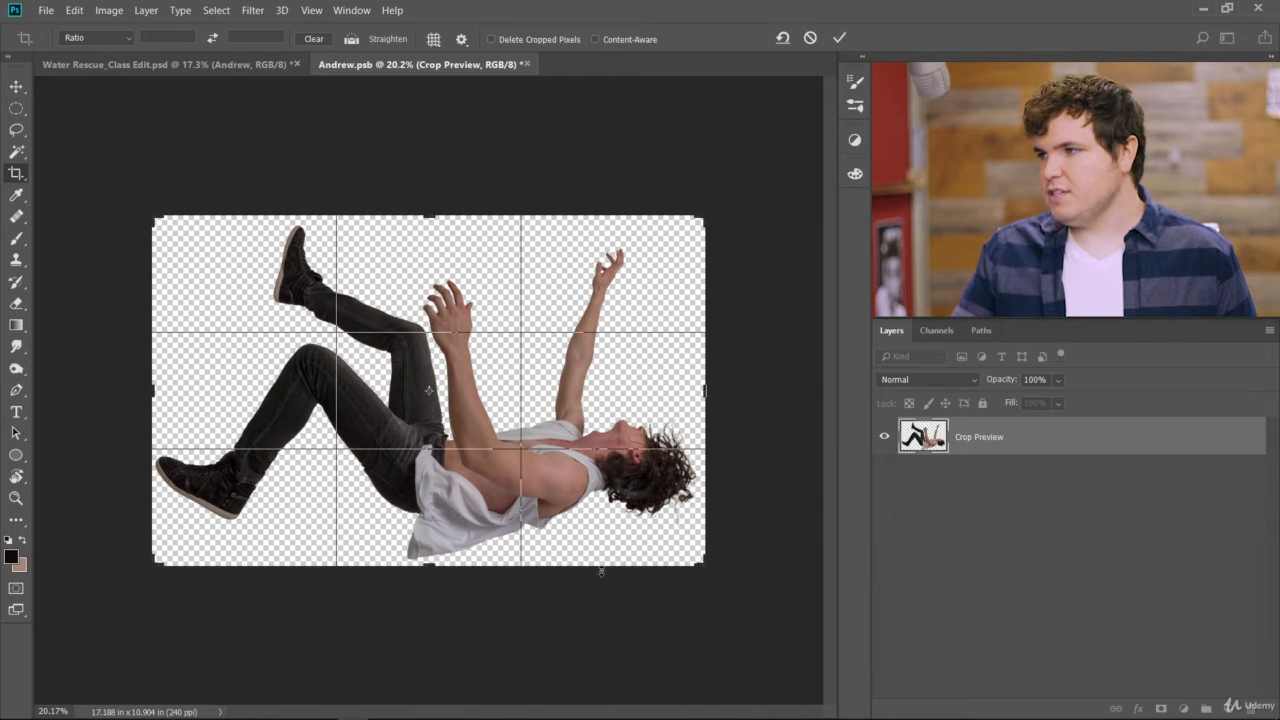
{"action": "left_click", "coordinate": [839, 38]}
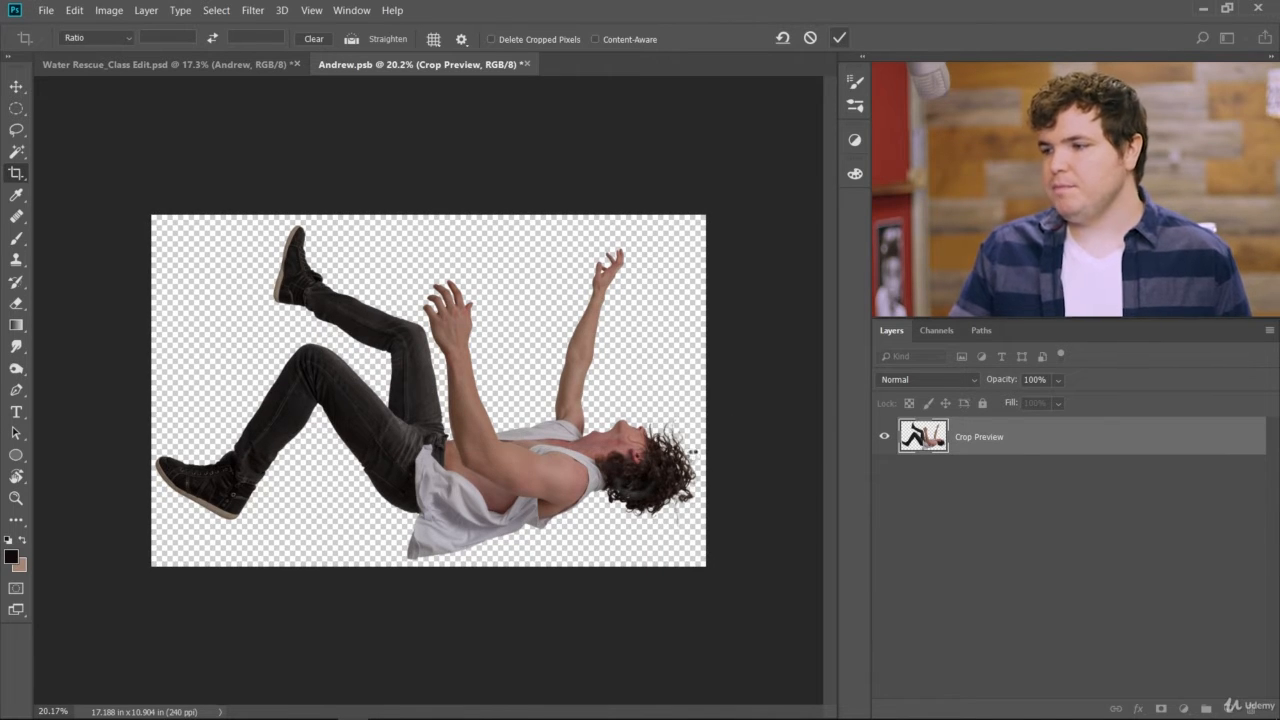
{"action": "key", "text": "b"}
{"action": "key", "text": "ctrl+s"}
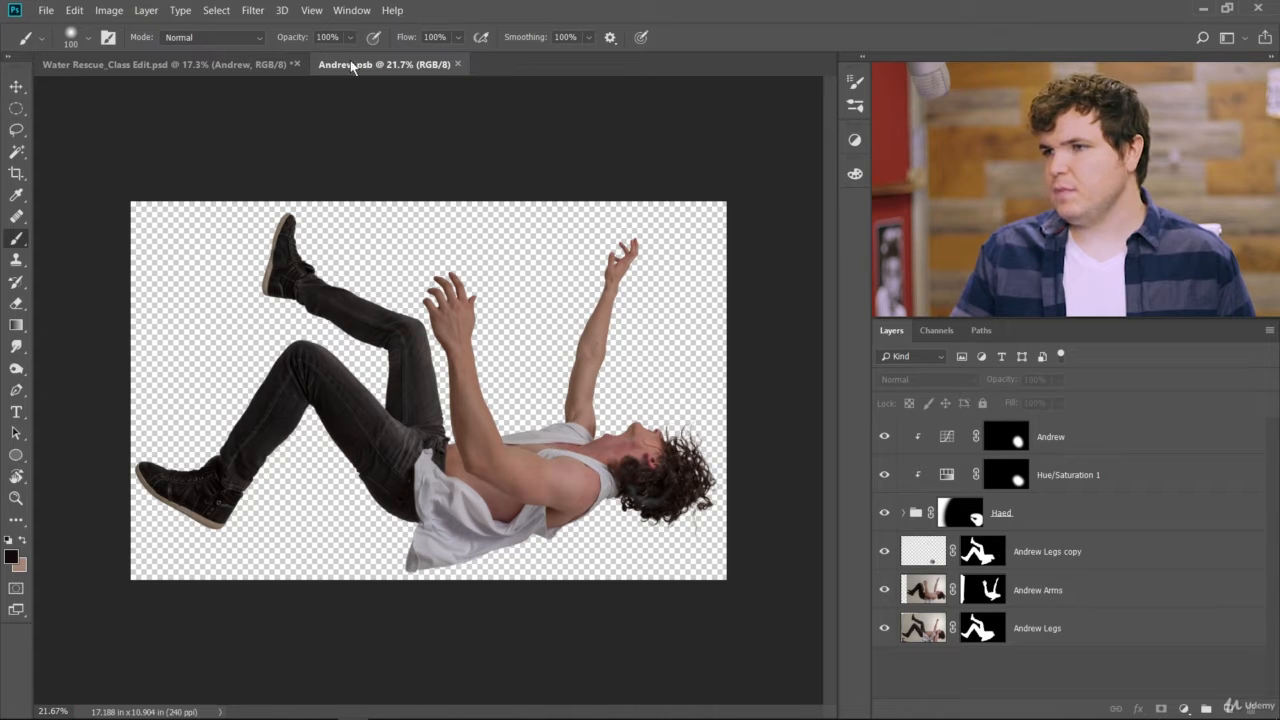
- Return to Water Rescue_Class Edit.psd and move the figure left so the hair sits fully inside the canvas
{"action": "left_click", "coordinate": [255, 64]}
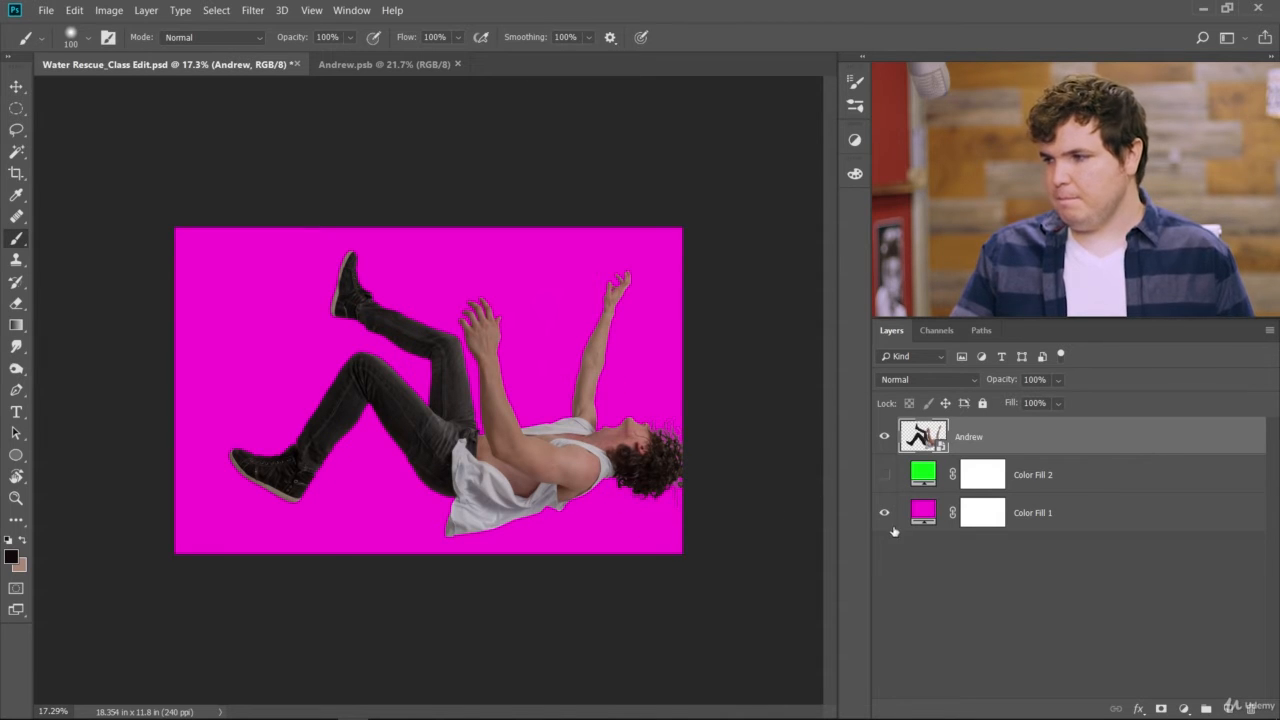
{"action": "key", "text": "v"}
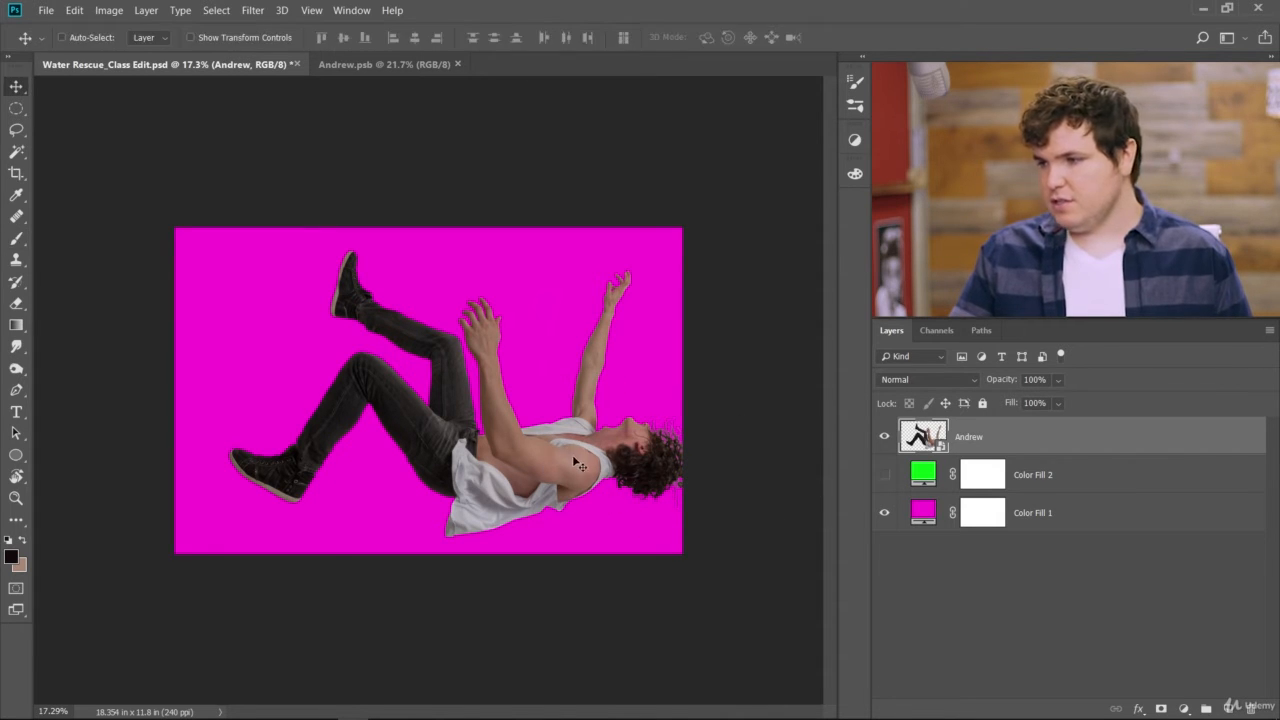
{"action": "left_click_drag", "start_coordinate": [579, 478], "coordinate": [545, 477]}
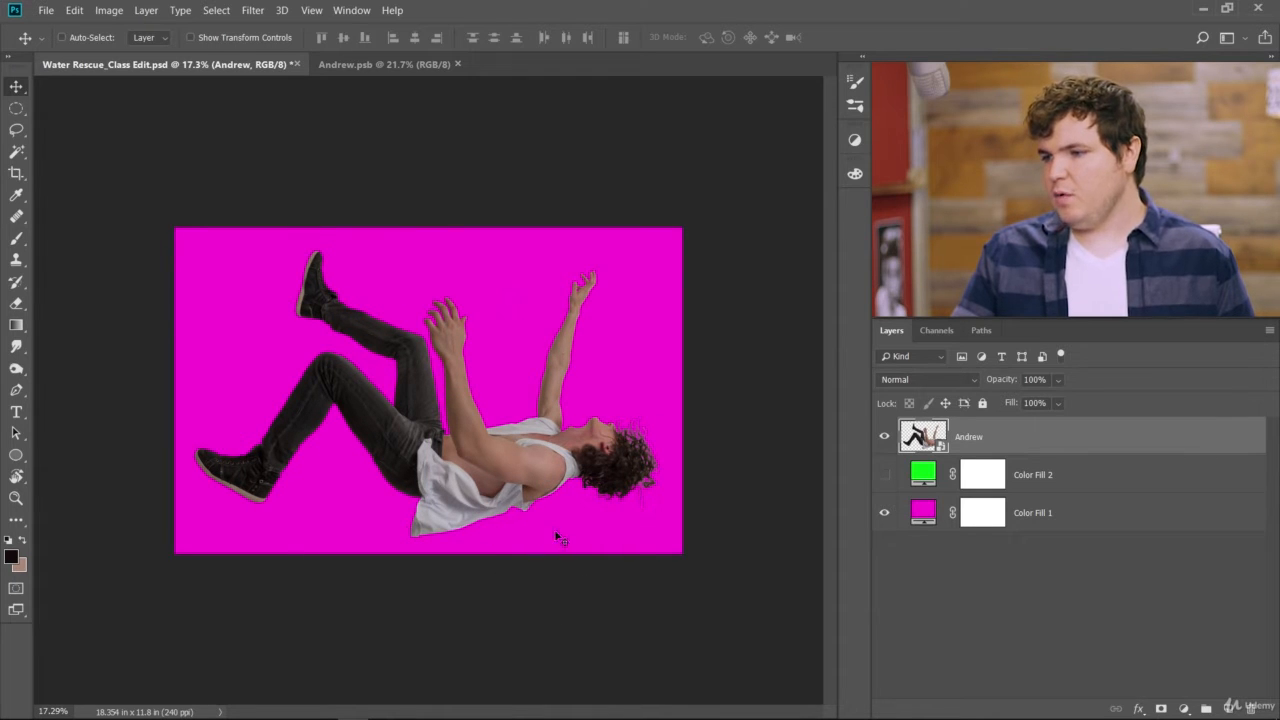
- Inspect the curly hair against the magenta background and open the Liquify filter on the smart object layer
{"action": "scroll", "coordinate": [798, 495], "scroll_direction": "up", "scroll_amount": 15}
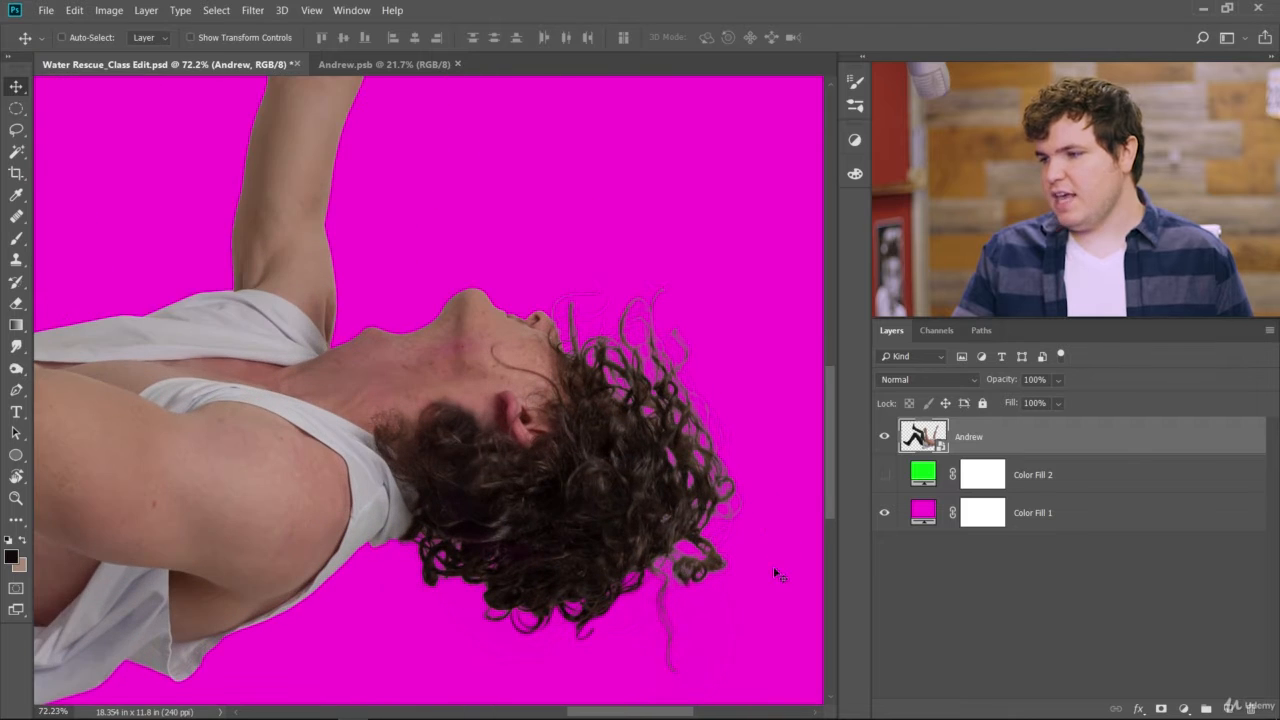
{"action": "scroll", "coordinate": [736, 607], "scroll_direction": "up", "scroll_amount": 3}
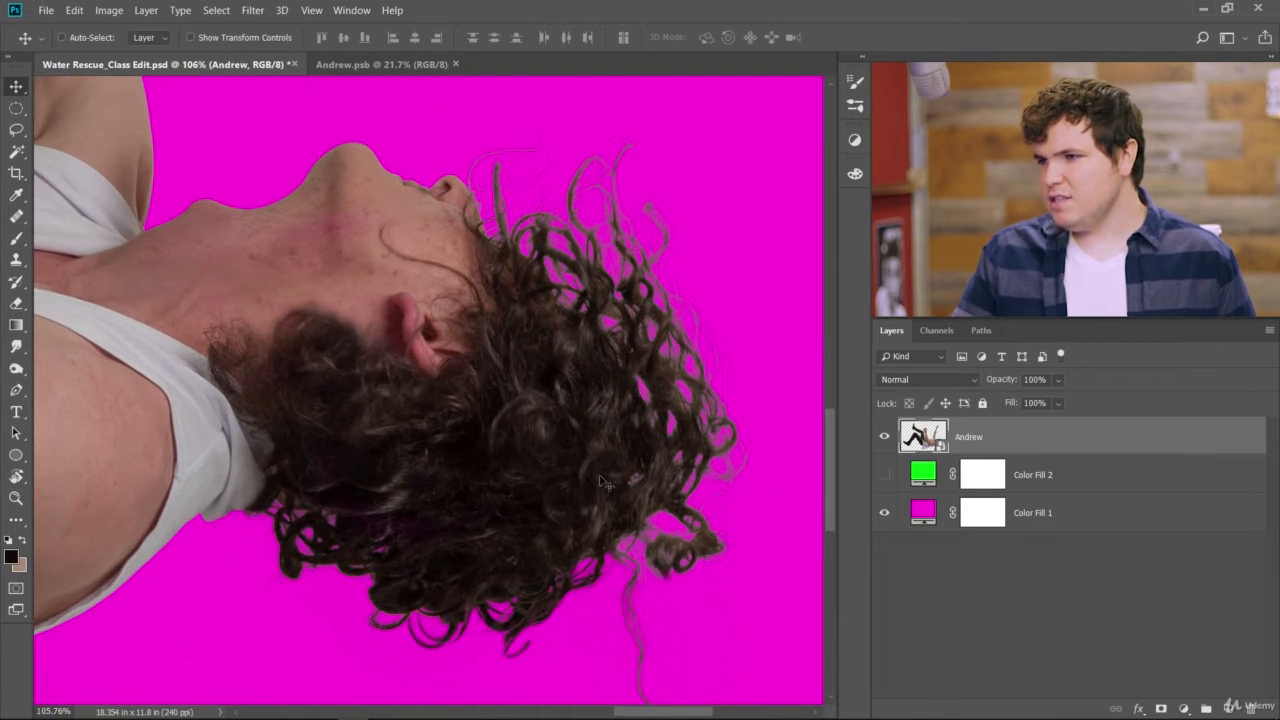
{"action": "scroll", "coordinate": [603, 482], "scroll_direction": "down", "scroll_amount": 10}
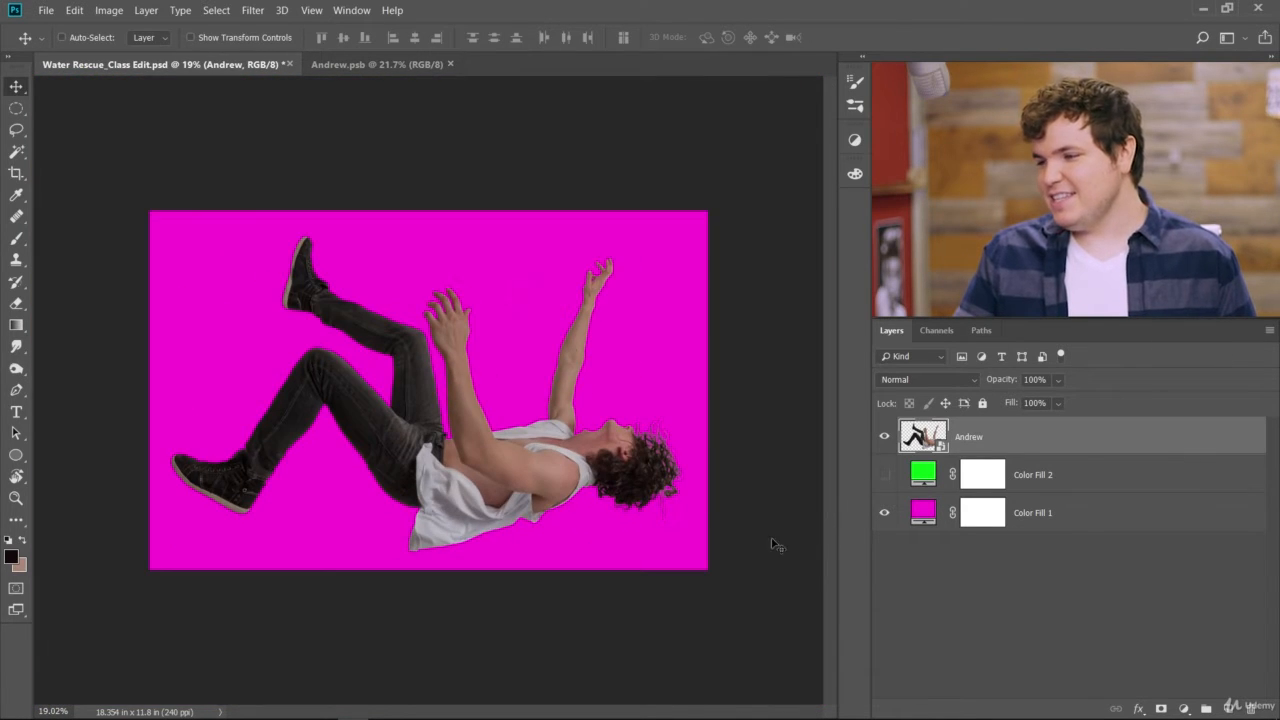
{"action": "scroll", "coordinate": [744, 560], "scroll_direction": "up", "scroll_amount": 10}
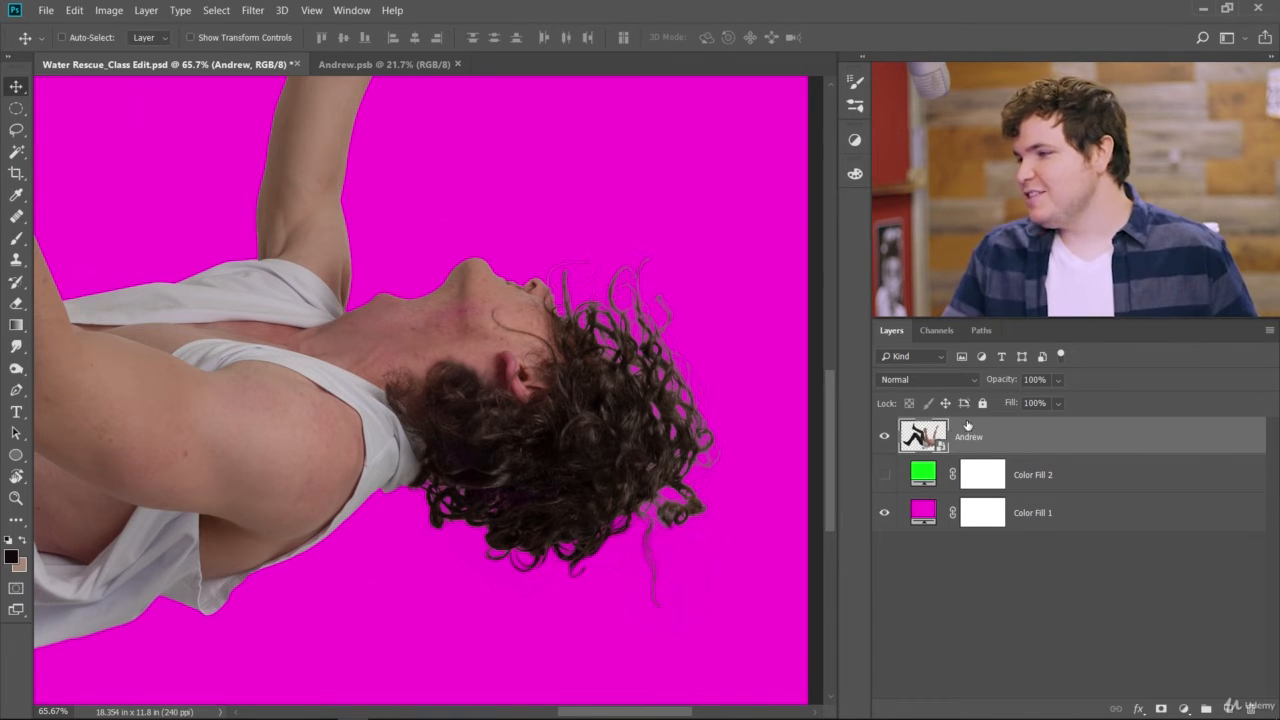
{"action": "left_click", "coordinate": [248, 12]}
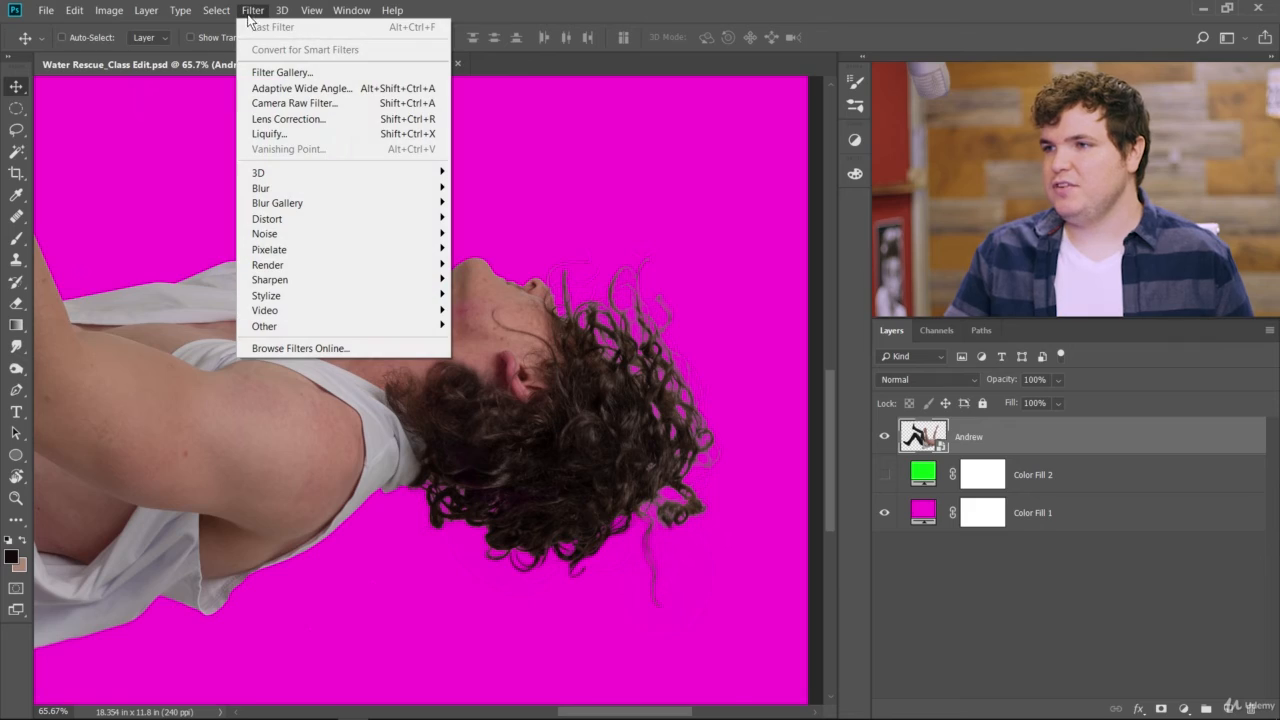
{"action": "left_click", "coordinate": [268, 133]}
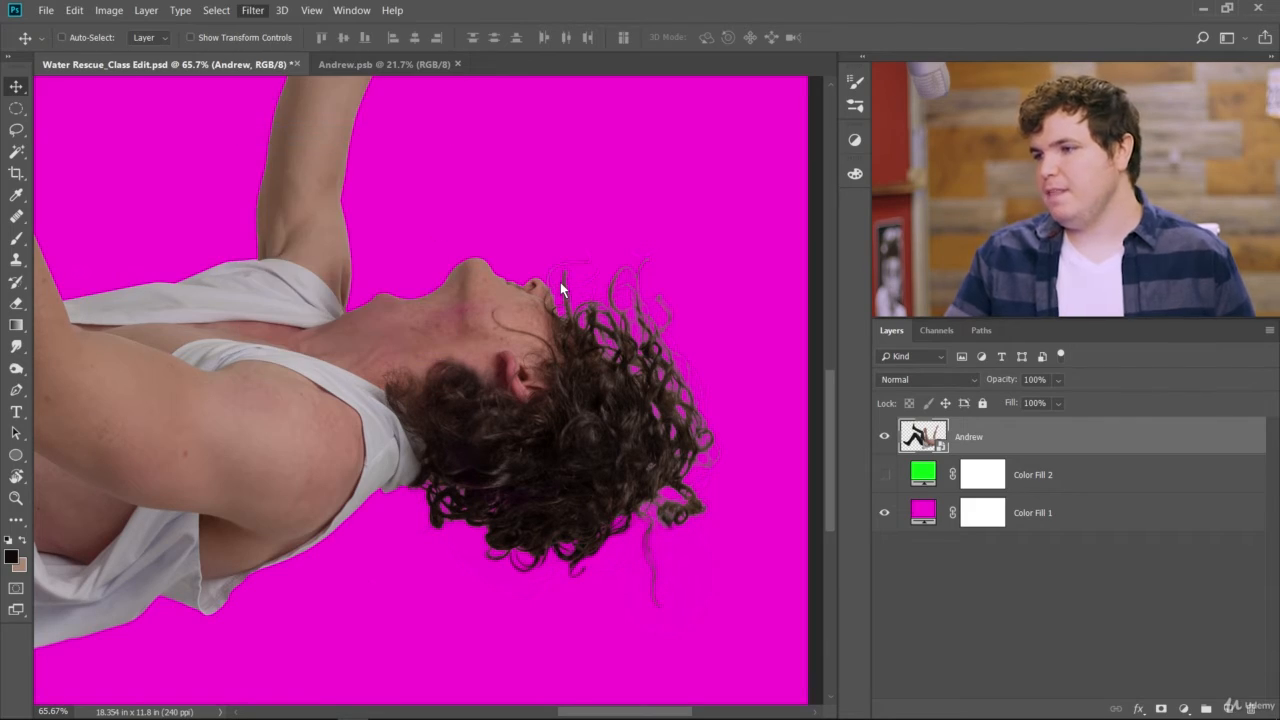
- Examine the man's head and curly hair up close in the Liquify preview
{"action": "scroll", "coordinate": [845, 405], "scroll_direction": "down", "scroll_amount": 5}
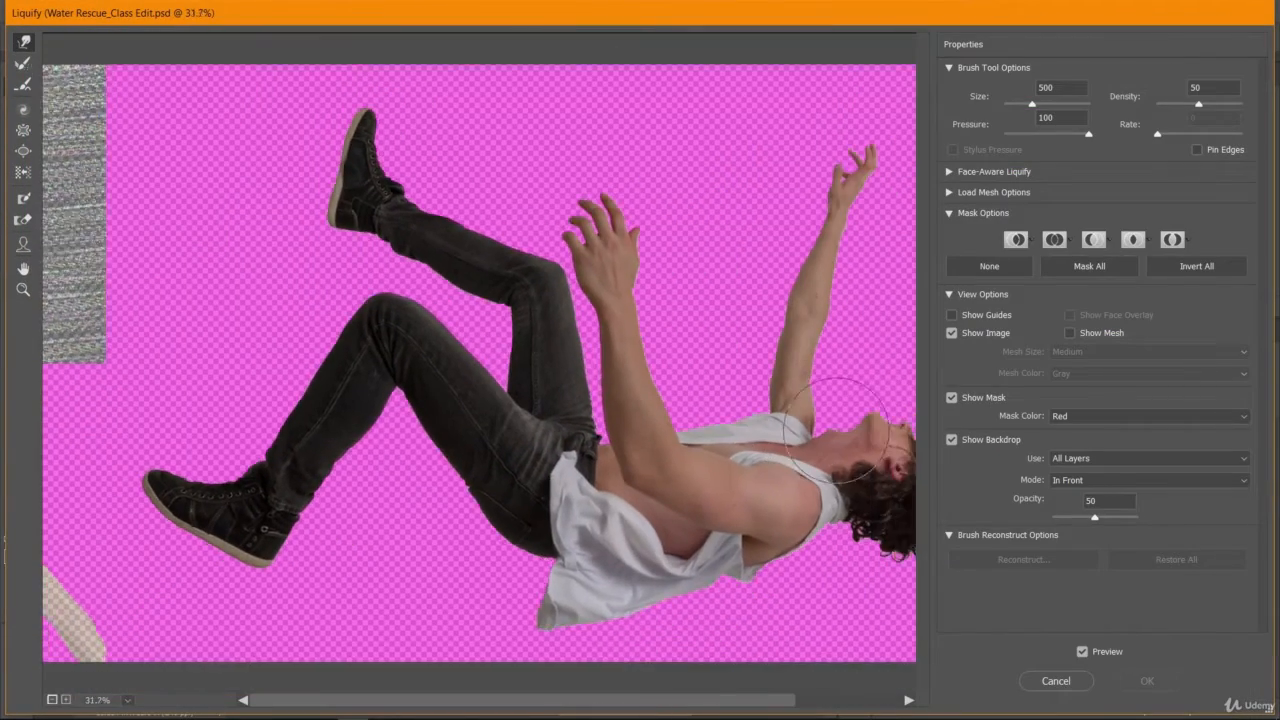
{"action": "scroll", "coordinate": [813, 463], "scroll_direction": "up", "scroll_amount": 5}
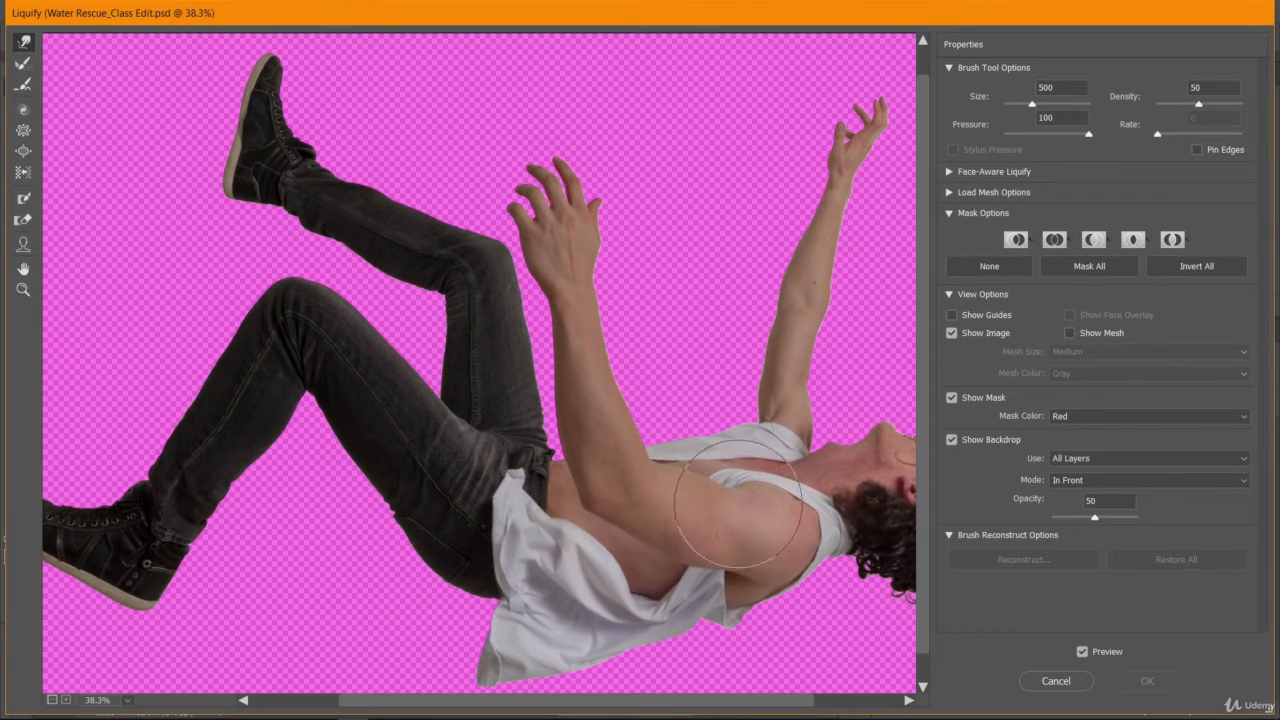
{"action": "left_click", "coordinate": [24, 269]}
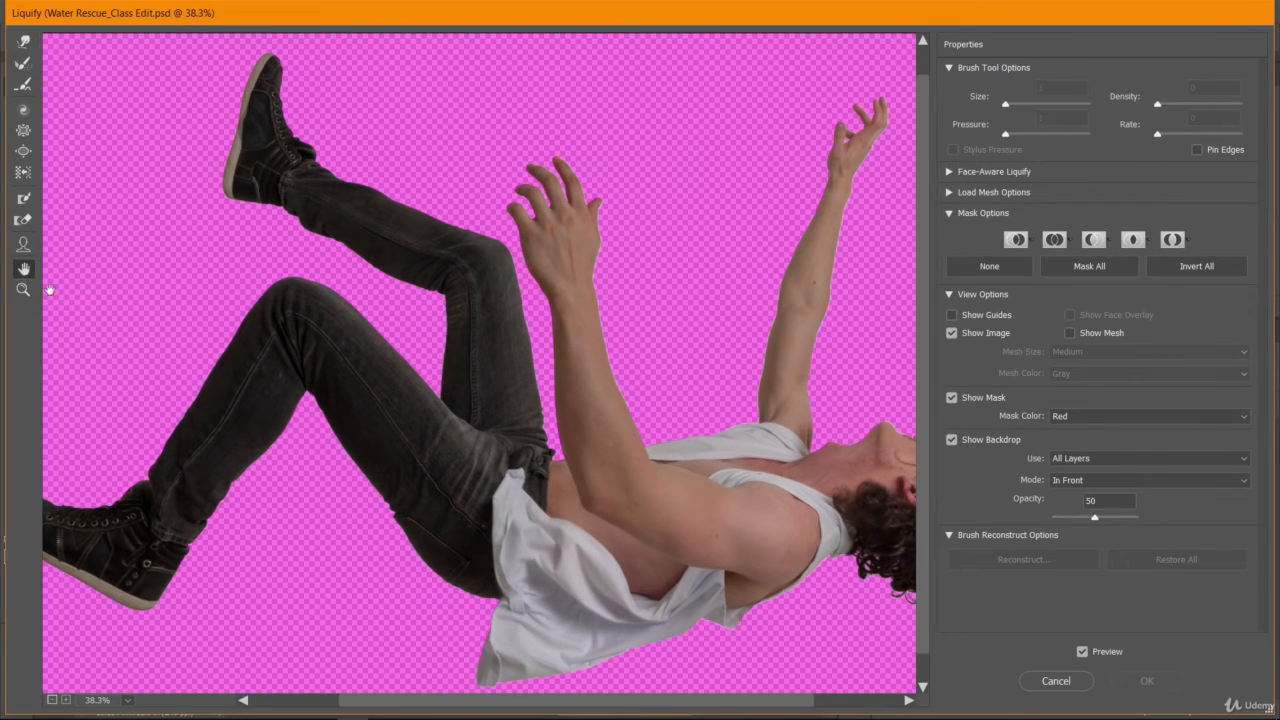
{"action": "left_click_drag", "start_coordinate": [784, 532], "coordinate": [619, 502]}
{"action": "scroll", "coordinate": [897, 497], "scroll_direction": "up", "scroll_amount": 5}
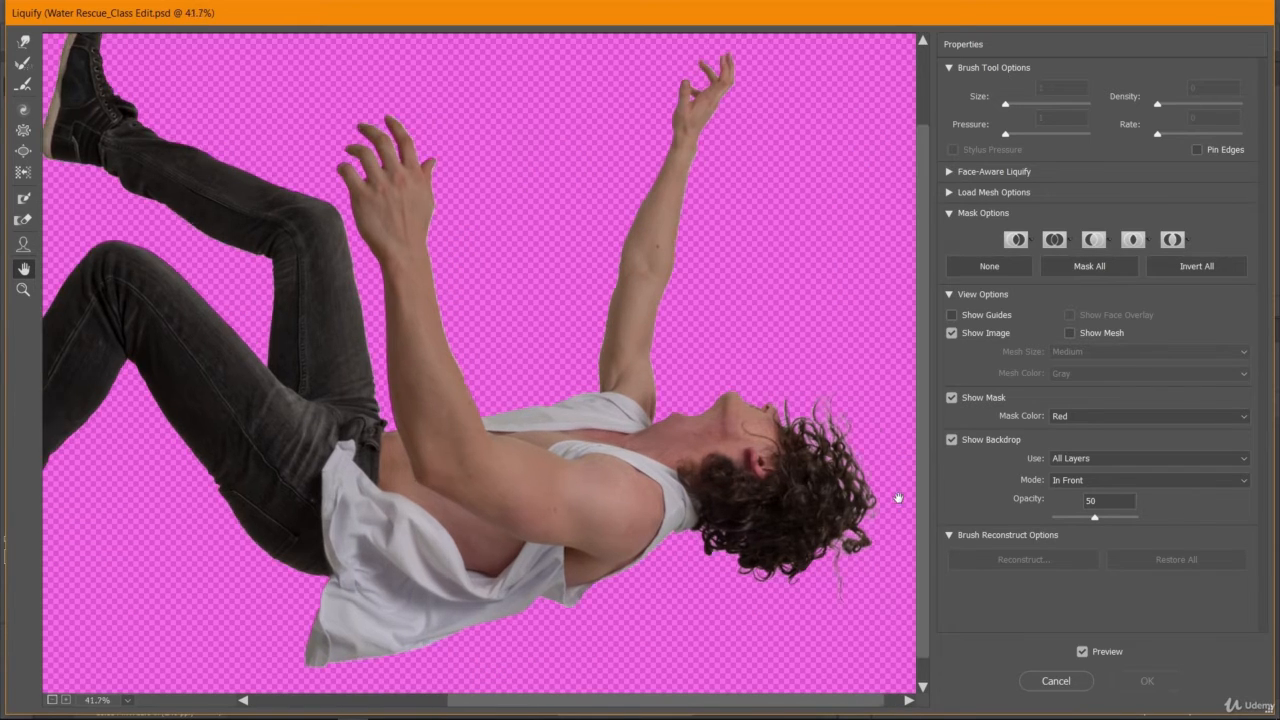
{"action": "left_click_drag", "start_coordinate": [866, 557], "coordinate": [313, 281]}
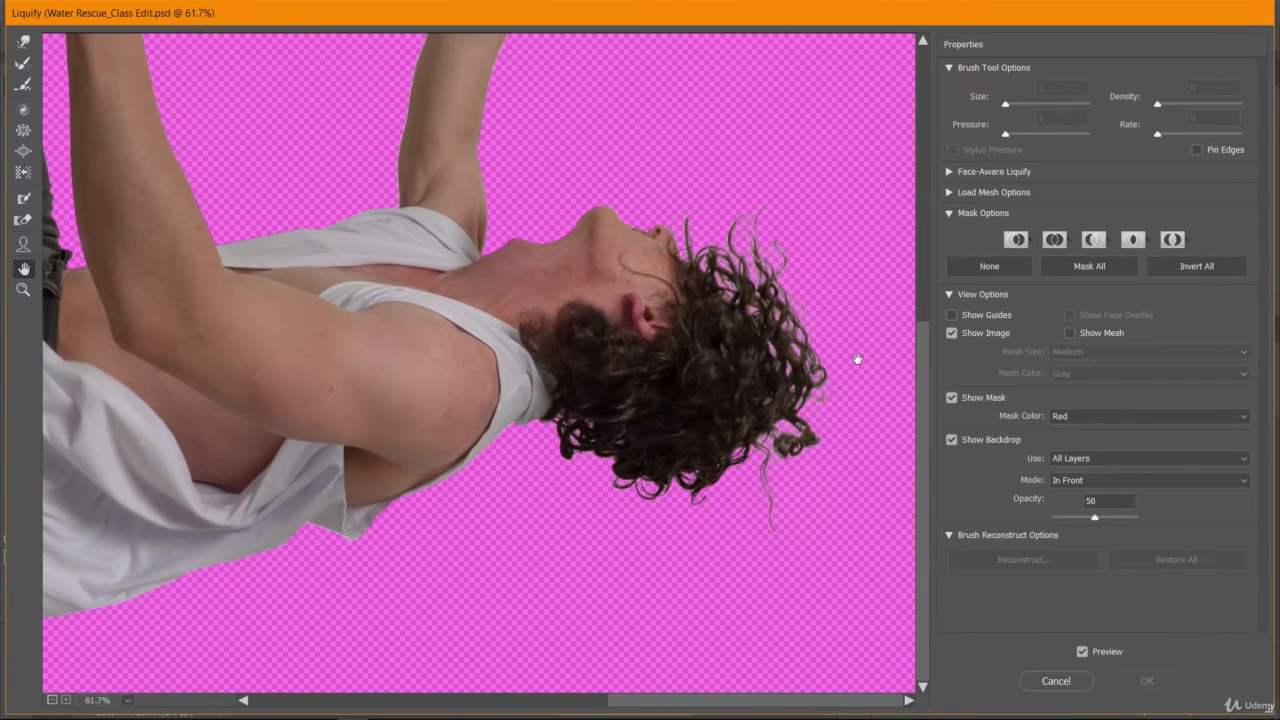
{"action": "scroll", "coordinate": [857, 359], "scroll_direction": "up", "scroll_amount": 3}
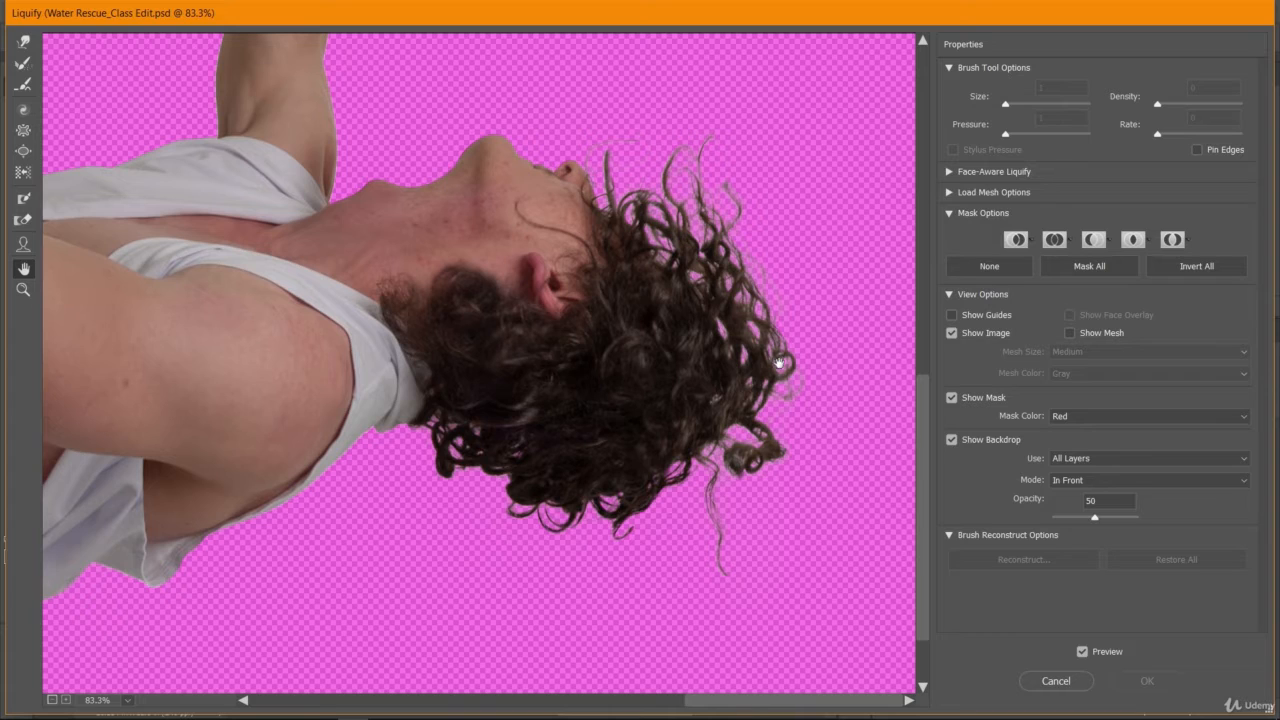
{"action": "scroll", "coordinate": [768, 308], "scroll_direction": "down", "scroll_amount": 1}
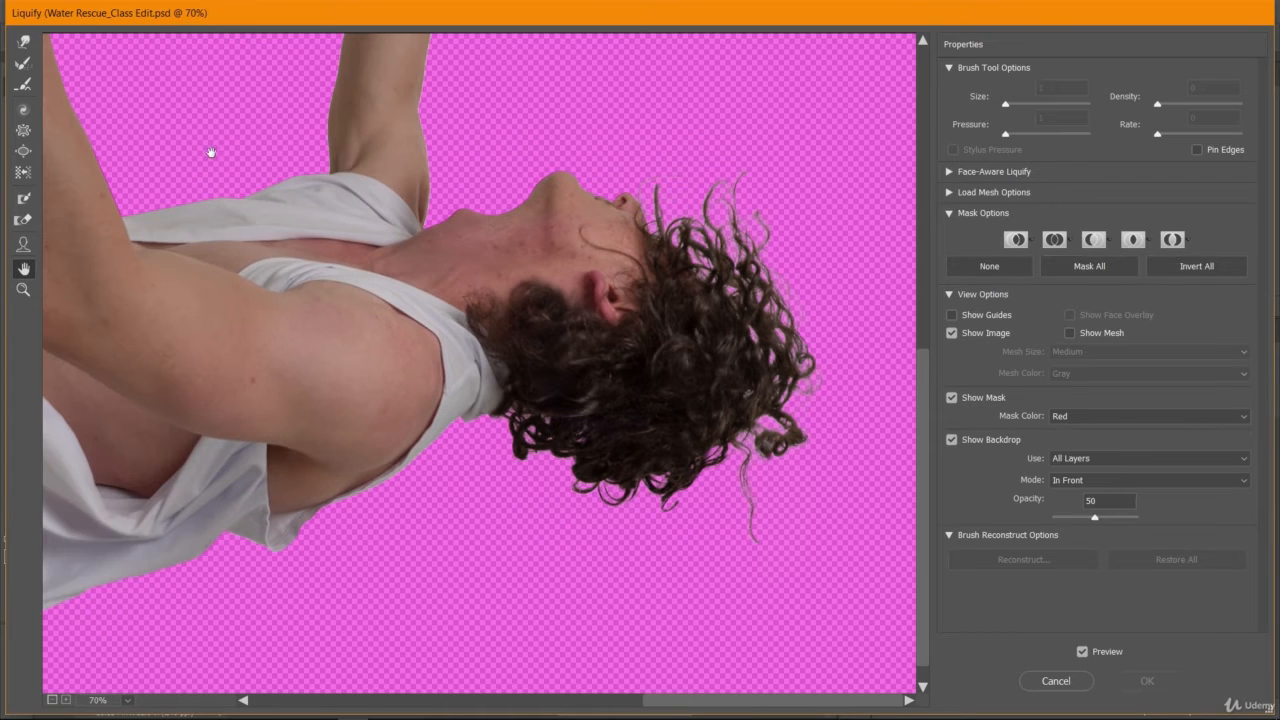
- Push the outer curls inward with the Forward Warp tool at brush size 1000, and turn off the backdrop
{"action": "left_click", "coordinate": [24, 41]}
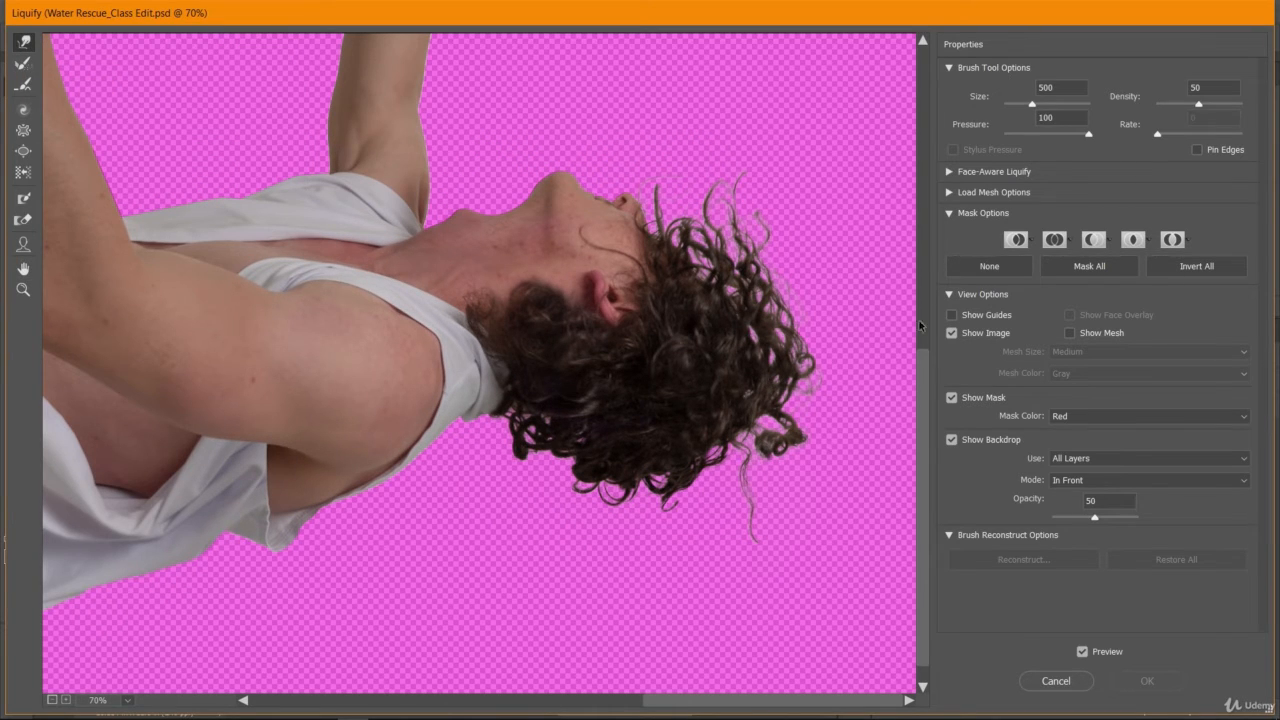
{"action": "key", "text": "bracketleft"}
{"action": "key", "text": "bracketright"}
{"action": "key", "text": "bracketright"}
{"action": "key", "text": "bracketright"}
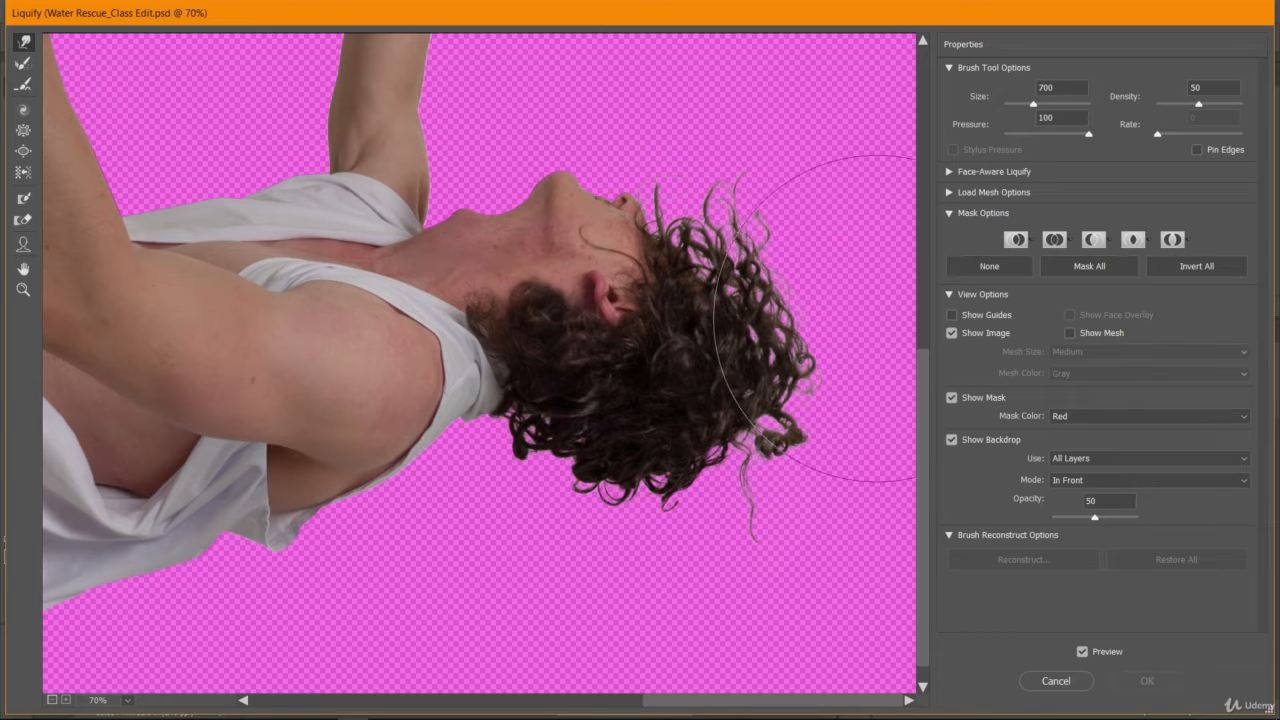
{"action": "key", "text": "bracketright"}
{"action": "key", "text": "bracketright"}
{"action": "key", "text": "bracketright"}
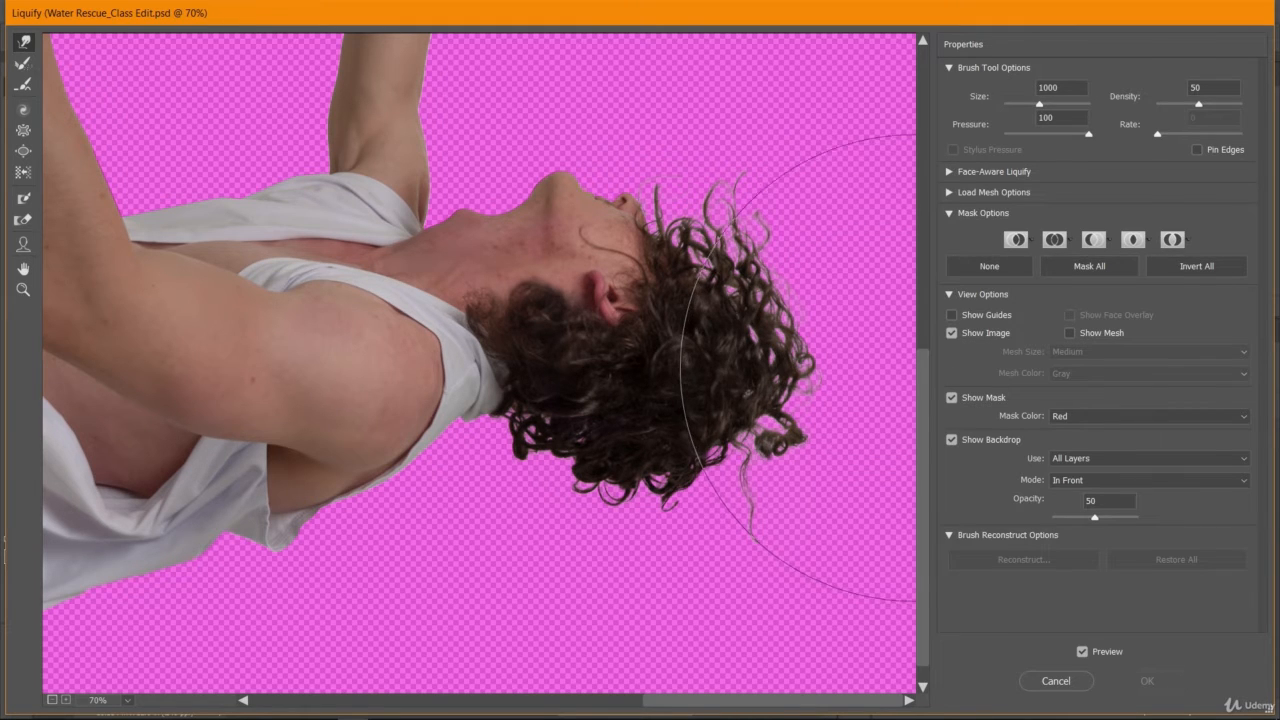
{"action": "mouse_move", "coordinate": [915, 365]}
{"action": "left_mouse_down"}
{"action": "mouse_move", "coordinate": [878, 343]}
{"action": "mouse_move", "coordinate": [858, 357]}
{"action": "mouse_move", "coordinate": [826, 220]}
{"action": "mouse_move", "coordinate": [812, 232]}
{"action": "mouse_move", "coordinate": [855, 462]}
{"action": "mouse_move", "coordinate": [880, 360]}
{"action": "left_mouse_up"}
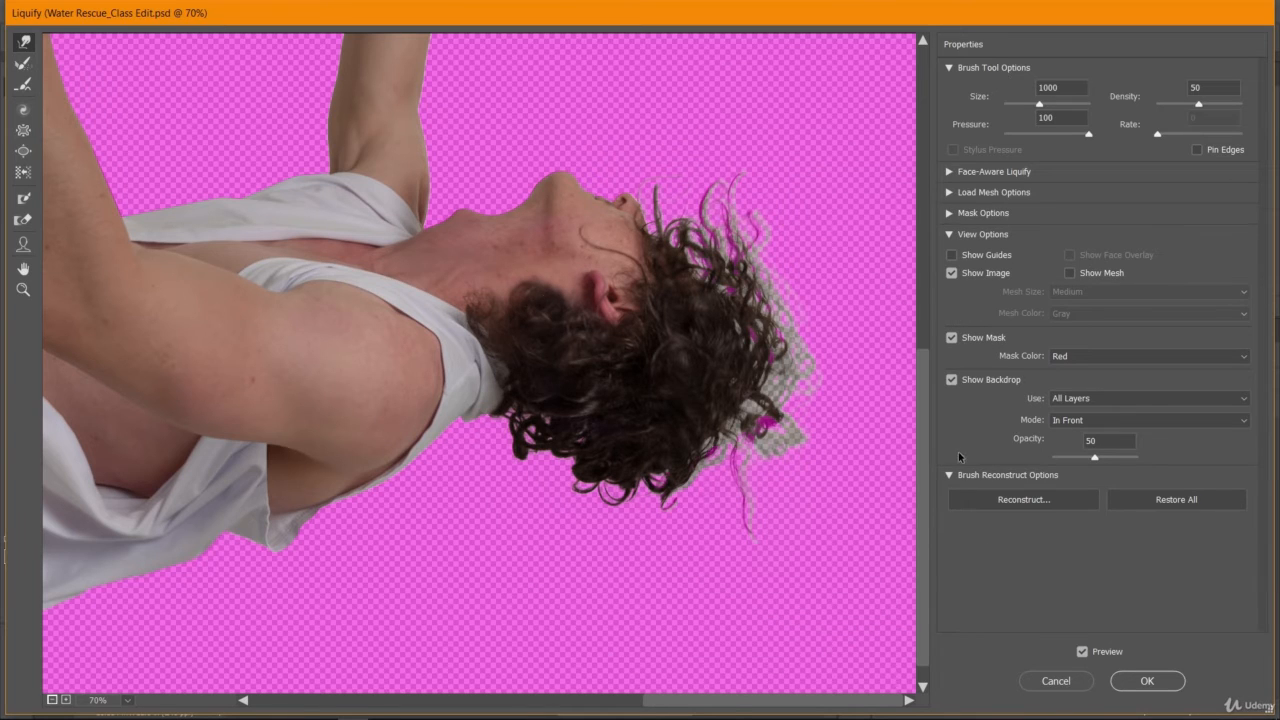
{"action": "left_click", "coordinate": [951, 380]}
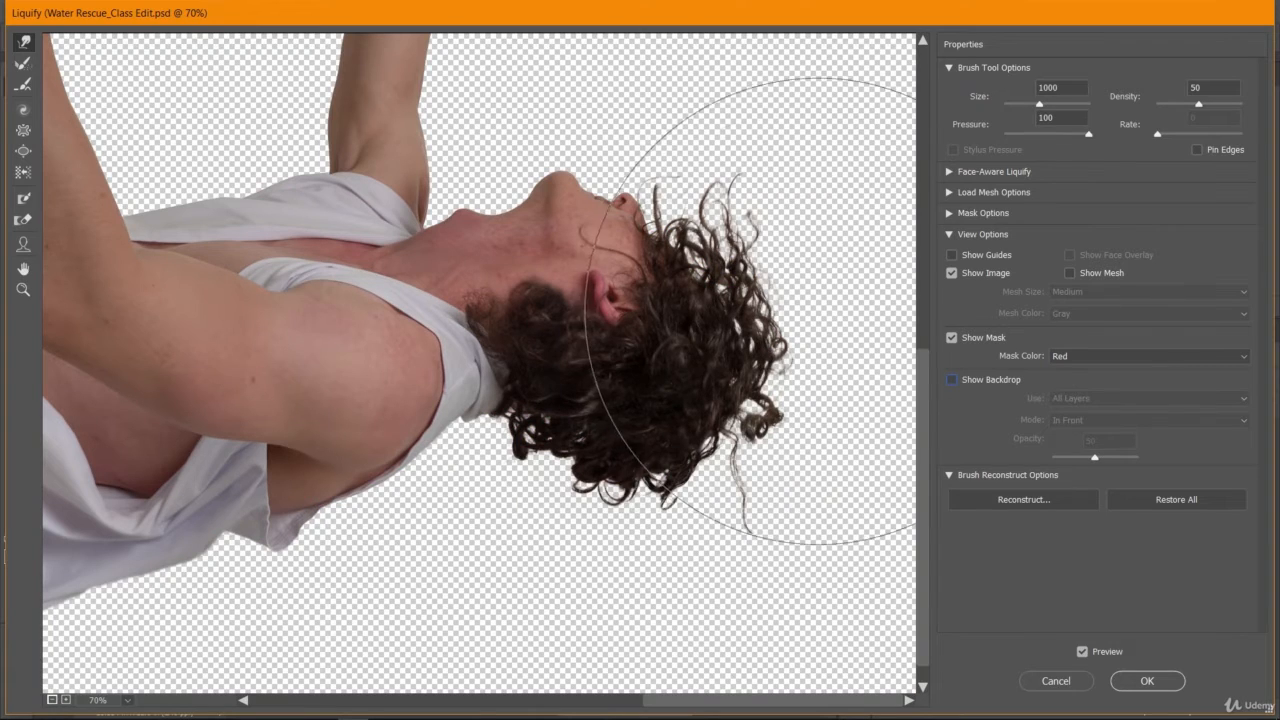
- Lower the warp brush pressure to 60 and nudge the loose curls at the crown slightly inward
{"action": "scroll", "coordinate": [768, 300], "scroll_direction": "down", "scroll_amount": 4}
{"action": "scroll", "coordinate": [728, 503], "scroll_direction": "up", "scroll_amount": 2}
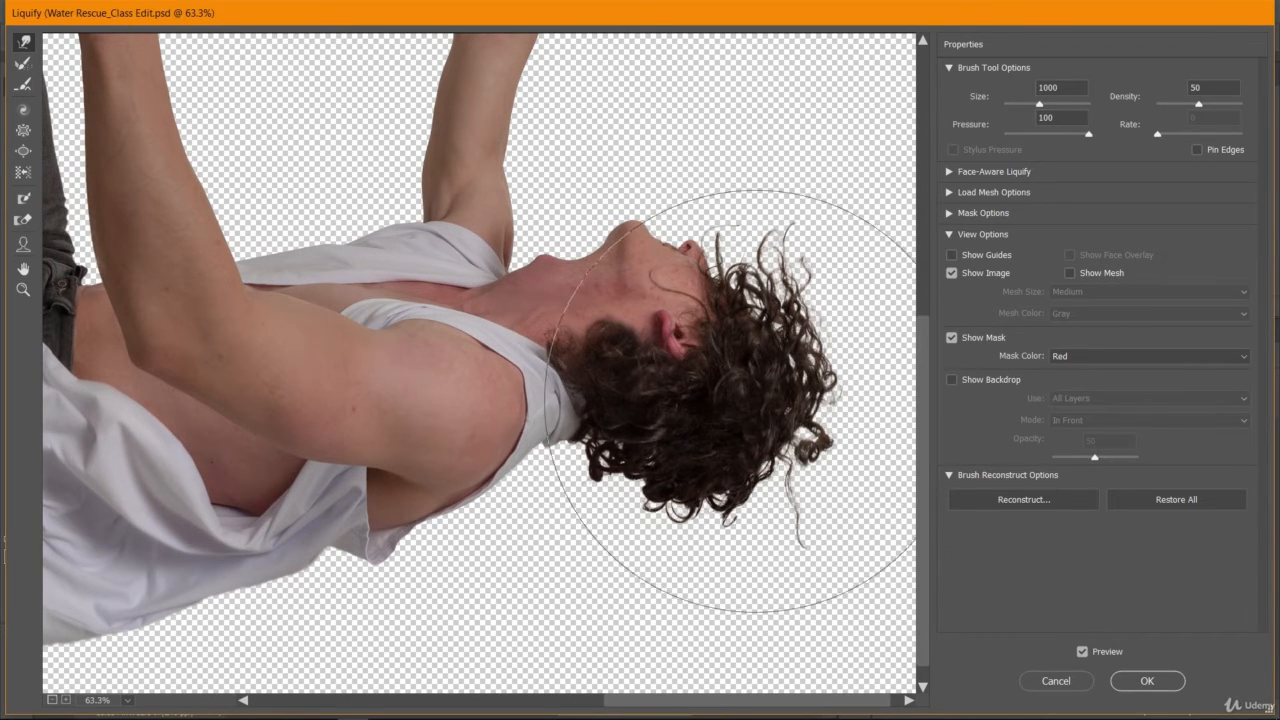
{"action": "scroll", "coordinate": [768, 415], "scroll_direction": "down", "scroll_amount": 3}
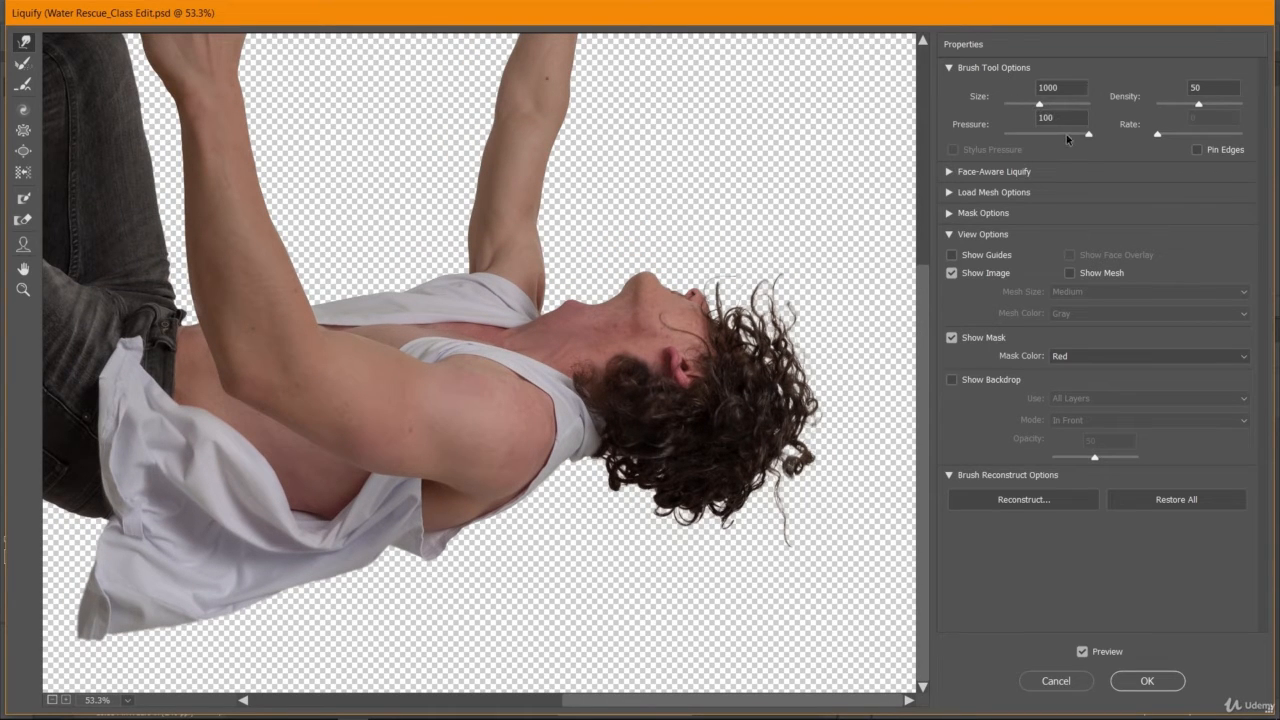
{"action": "left_click_drag", "start_coordinate": [1066, 134], "coordinate": [1055, 134]}
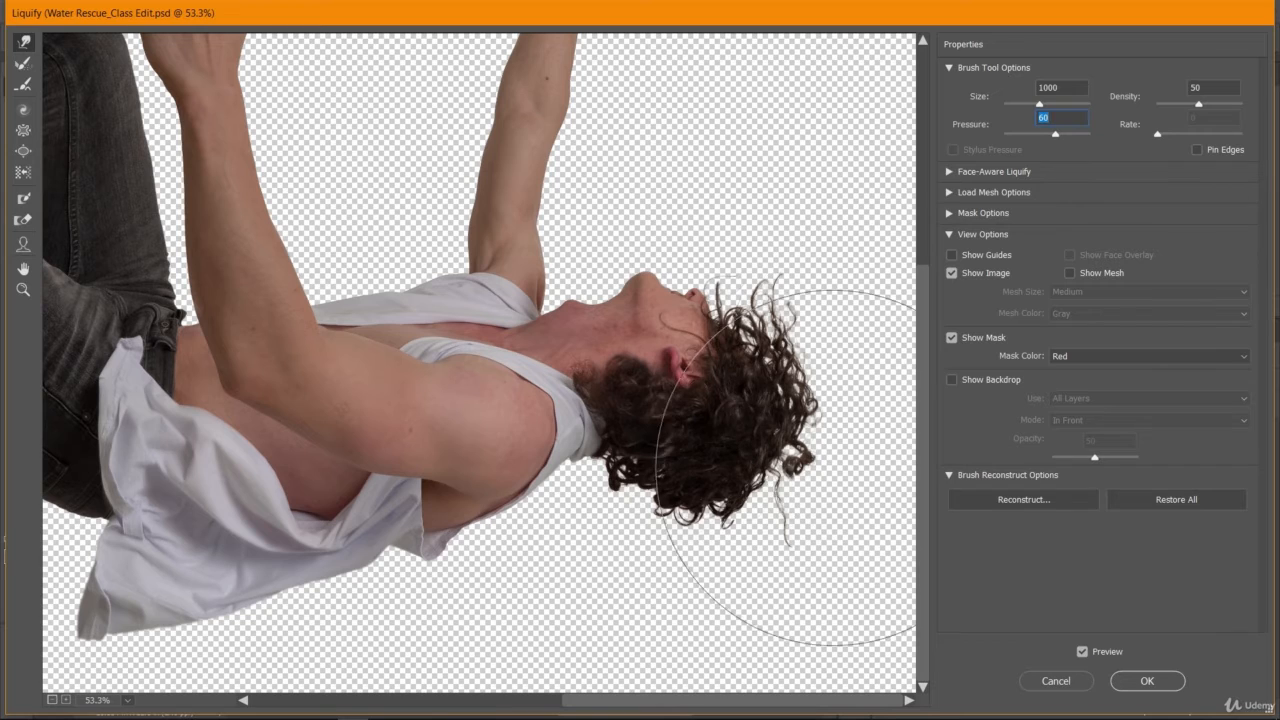
{"action": "left_click_drag", "start_coordinate": [851, 457], "coordinate": [846, 456]}
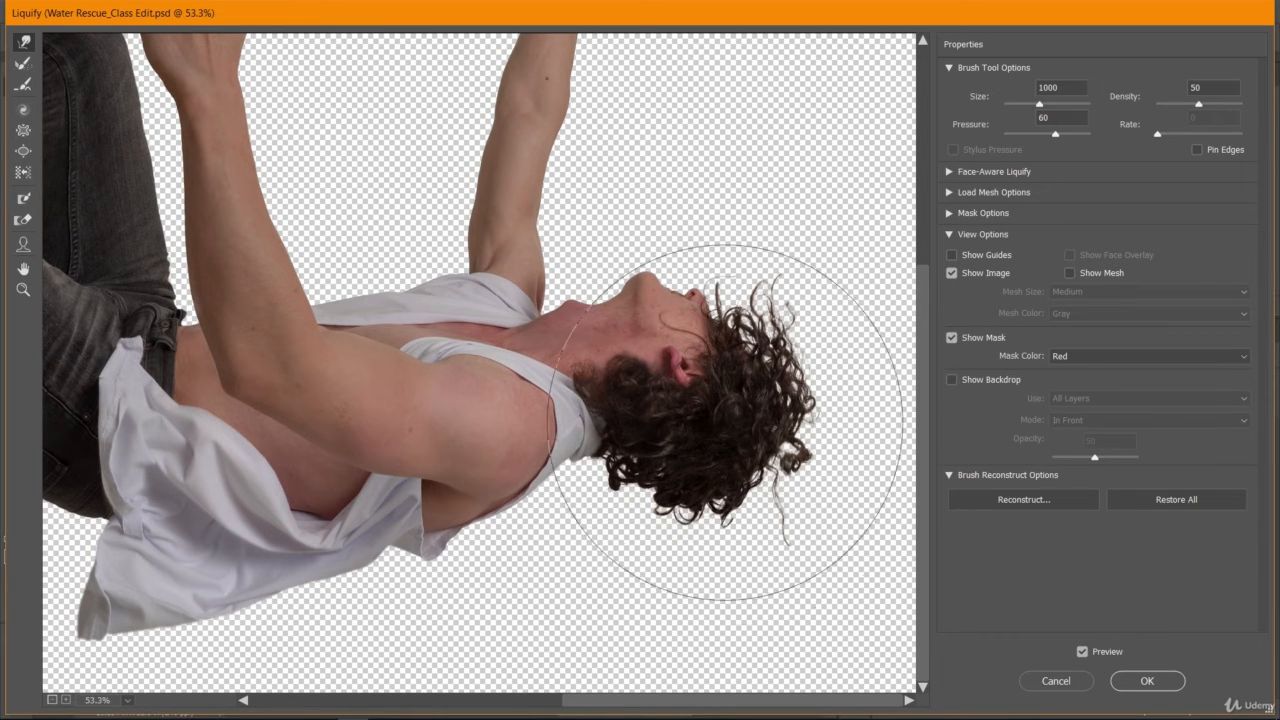
- Use the same warp brush to push in the curls along the underside and outer edge of the hair
{"action": "scroll", "coordinate": [600, 460], "scroll_direction": "down", "scroll_amount": 3}
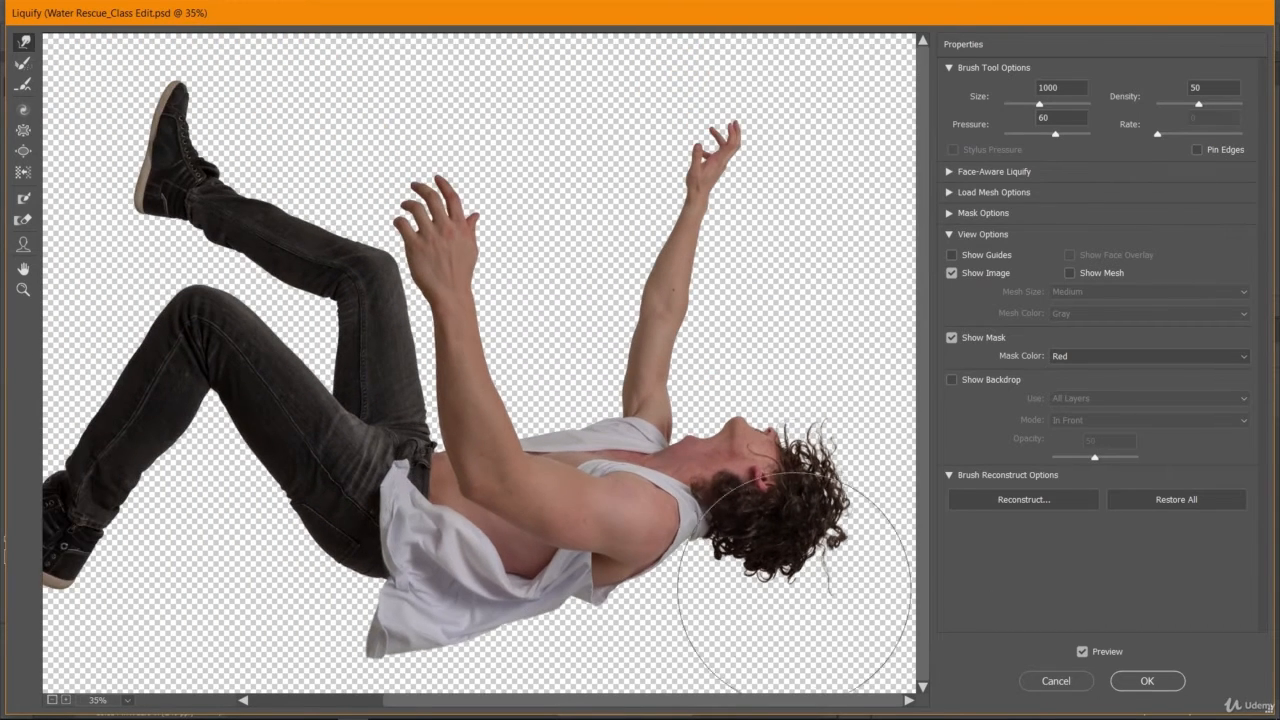
{"action": "scroll", "coordinate": [790, 605], "scroll_direction": "up", "scroll_amount": 1}
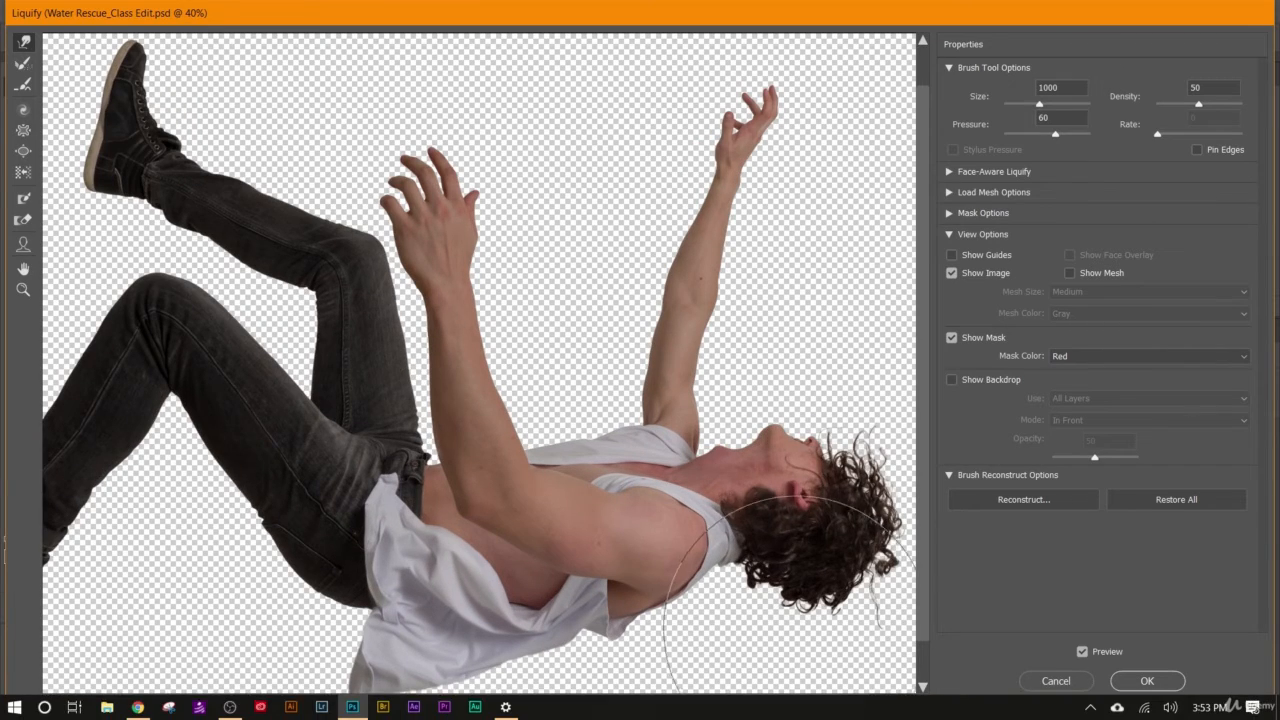
{"action": "scroll", "coordinate": [800, 620], "scroll_direction": "down", "scroll_amount": 2}
{"action": "scroll", "coordinate": [808, 558], "scroll_direction": "up", "scroll_amount": 3}
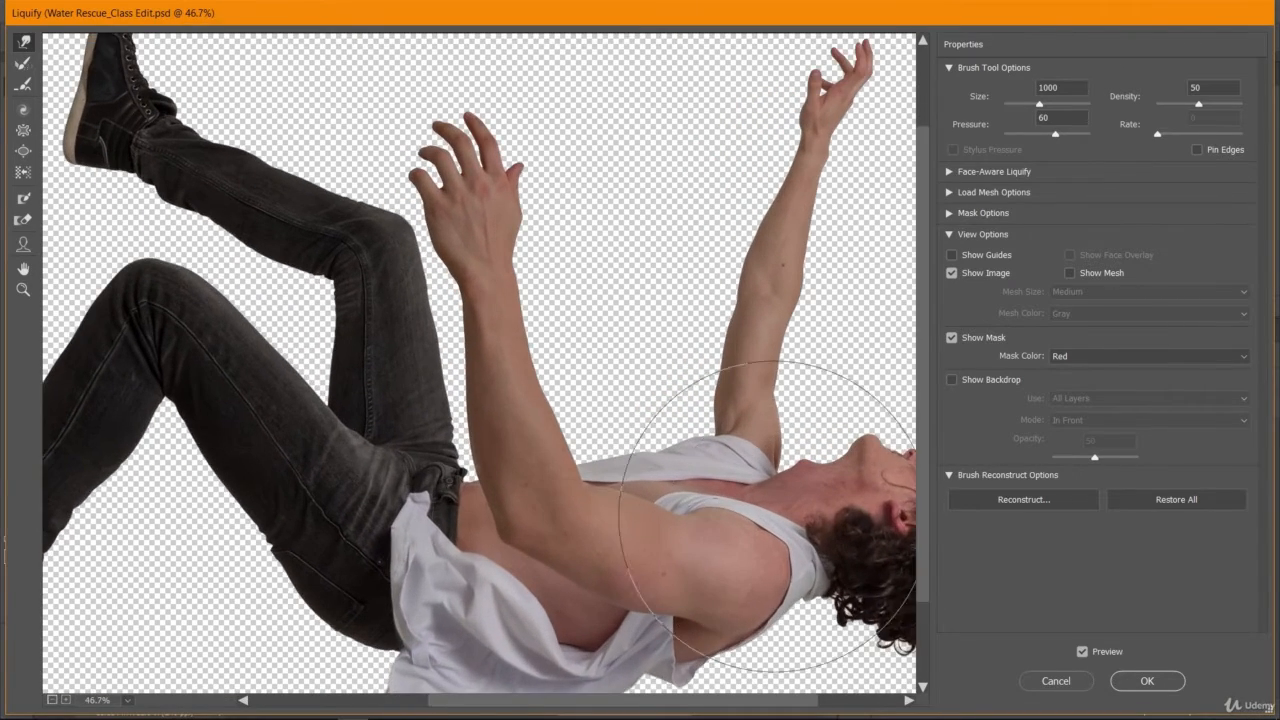
{"action": "key", "text": "h"}
{"action": "left_click_drag", "start_coordinate": [610, 366], "coordinate": [370, 206]}
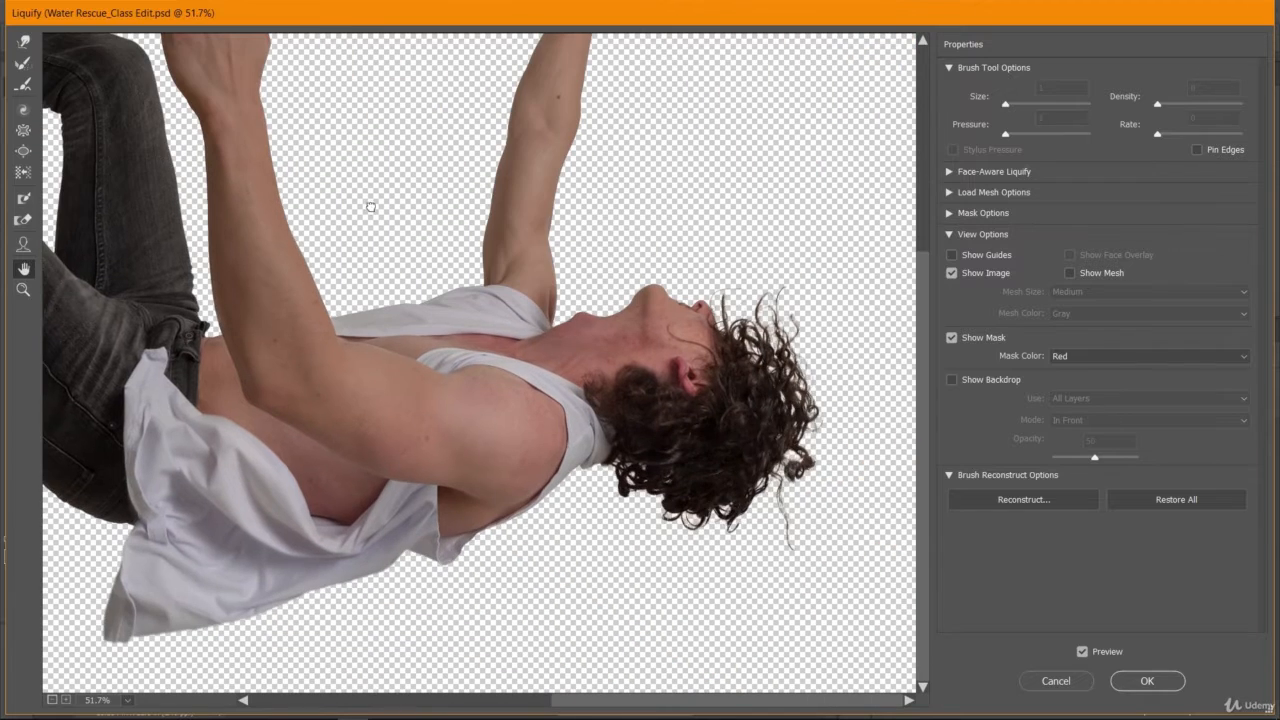
{"action": "scroll", "coordinate": [651, 423], "scroll_direction": "up", "scroll_amount": 2}
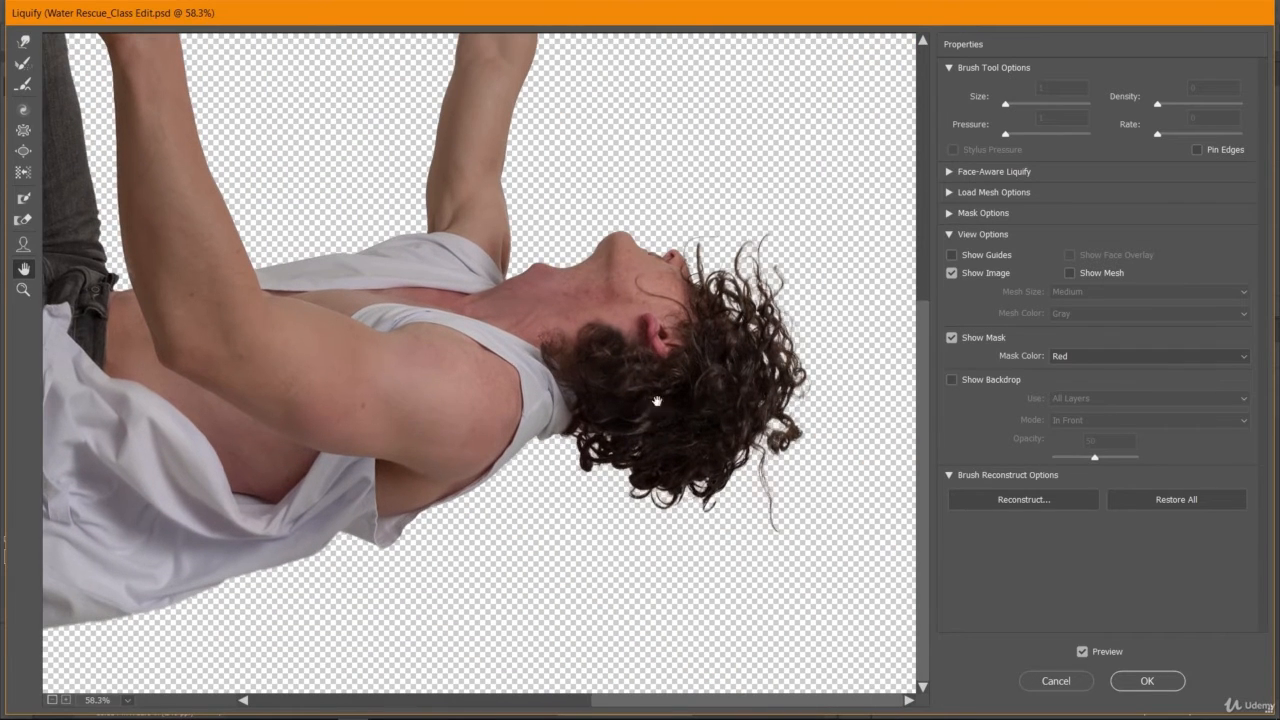
{"action": "left_click", "coordinate": [24, 41]}
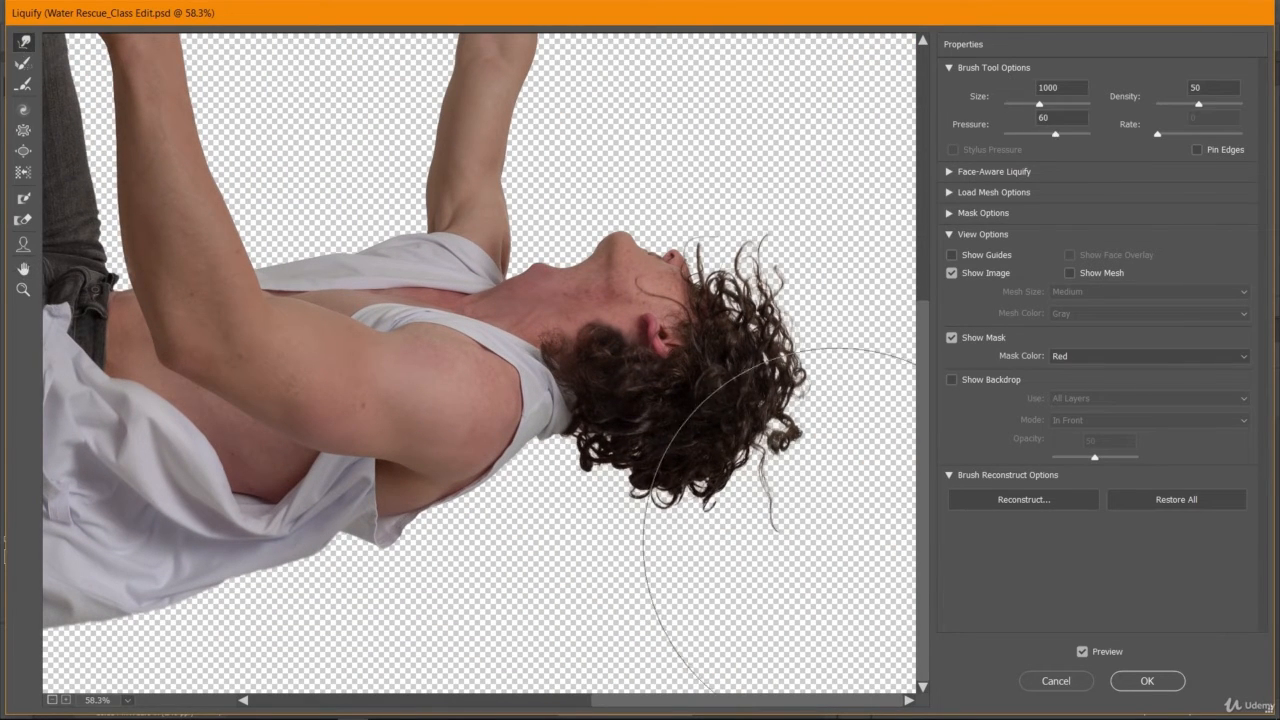
{"action": "left_click_drag", "start_coordinate": [695, 554], "coordinate": [694, 530]}
{"action": "mouse_move", "coordinate": [765, 502]}
{"action": "left_mouse_down"}
{"action": "mouse_move", "coordinate": [752, 488]}
{"action": "mouse_move", "coordinate": [771, 503]}
{"action": "left_mouse_up"}
{"action": "left_click_drag", "start_coordinate": [799, 392], "coordinate": [793, 386]}
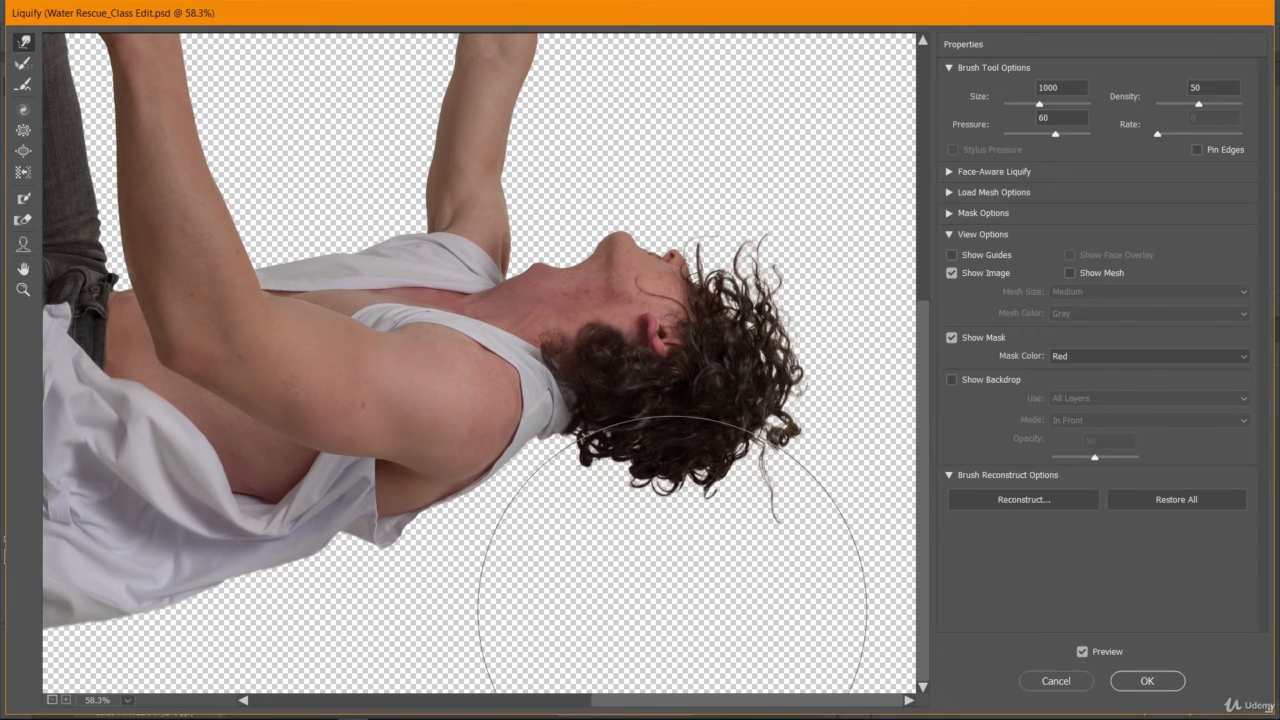
- Reduce the warp brush size to 700 and apply the Liquify filter
{"action": "key", "text": "bracketleft"}
{"action": "key", "text": "bracketleft"}
{"action": "key", "text": "bracketleft"}
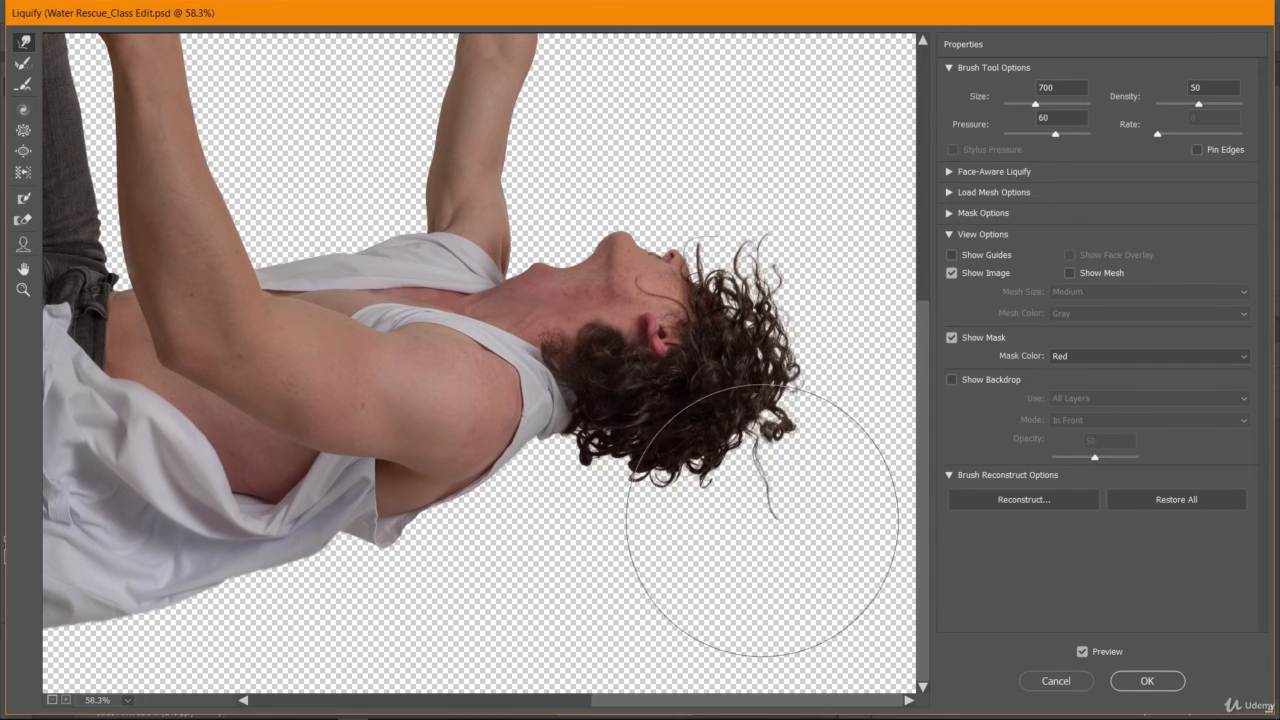
{"action": "left_click", "coordinate": [1130, 688]}
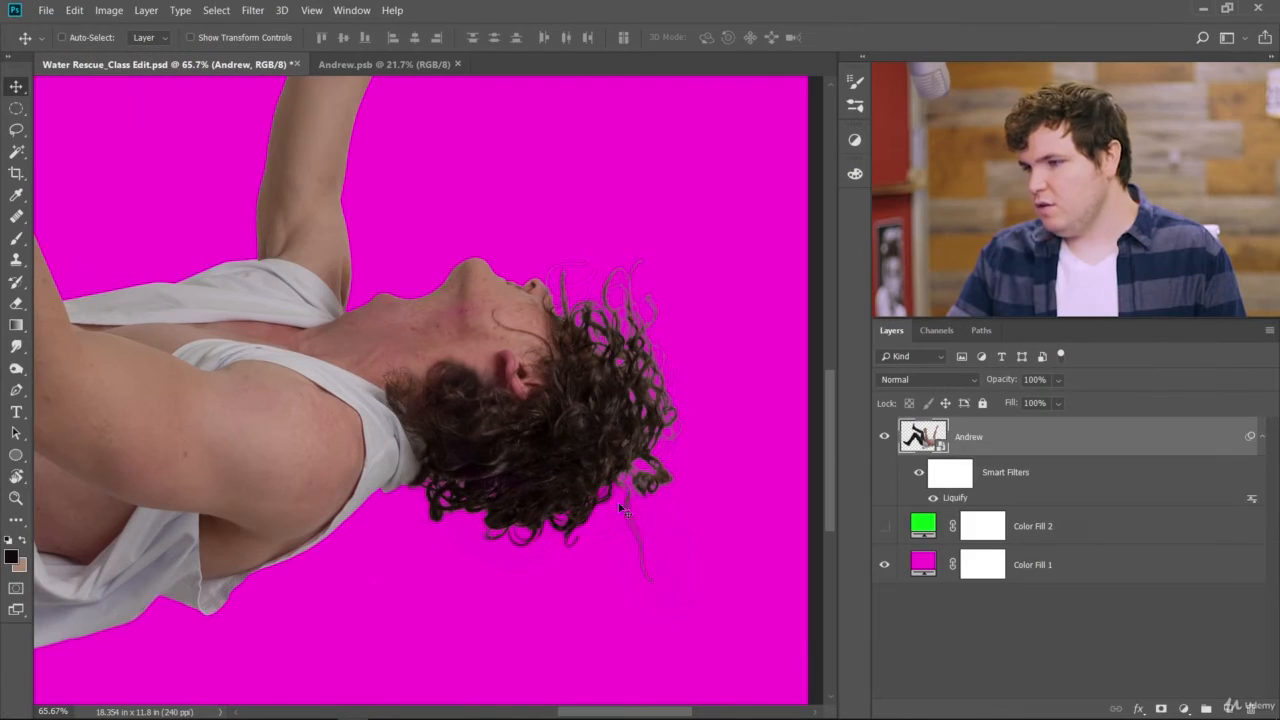
- Return to the smart object's contents document and target the Haed group's layer mask near the long stray hair strand
{"action": "key", "text": "ctrl+0"}
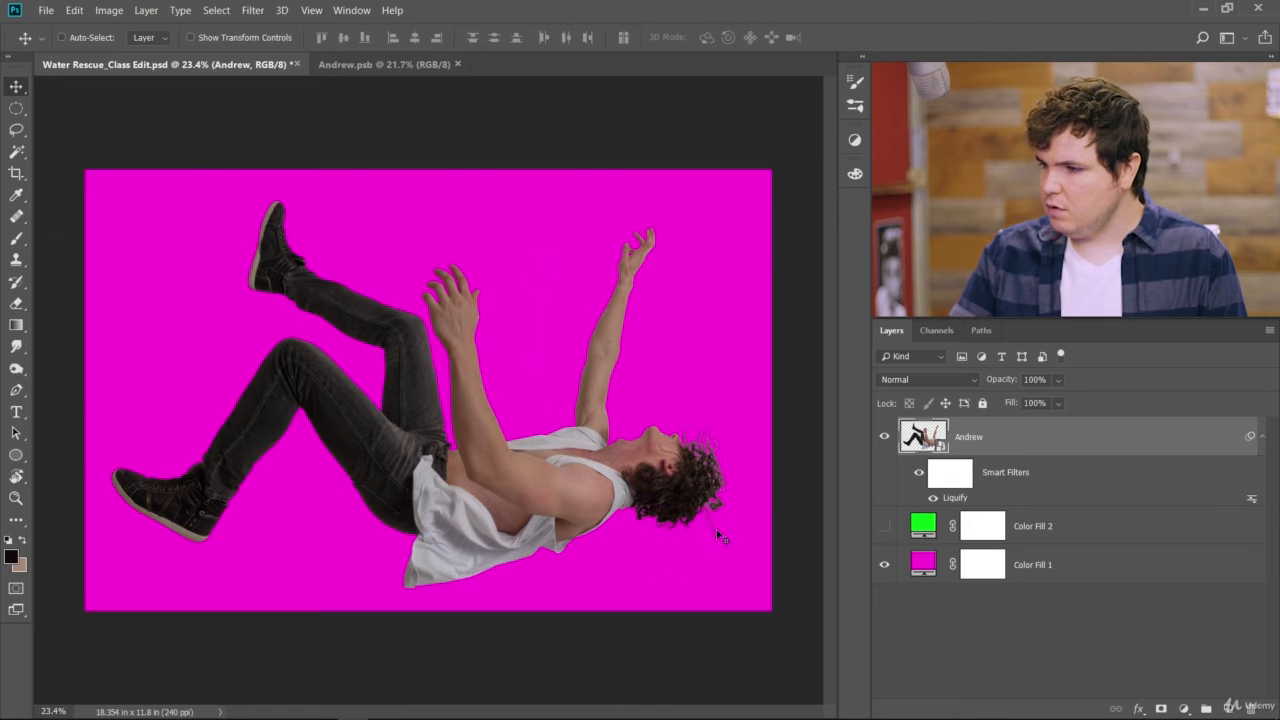
{"action": "scroll", "coordinate": [717, 537], "scroll_direction": "up", "scroll_amount": 10}
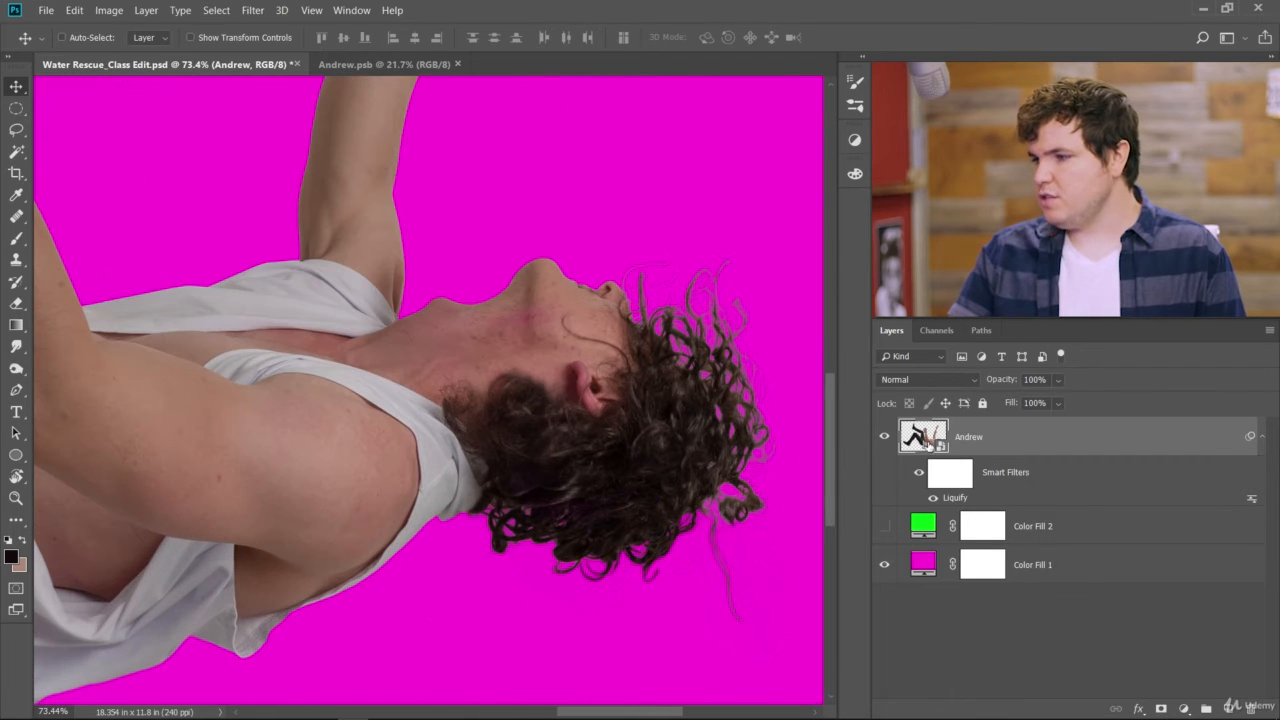
{"action": "left_click", "coordinate": [435, 64]}
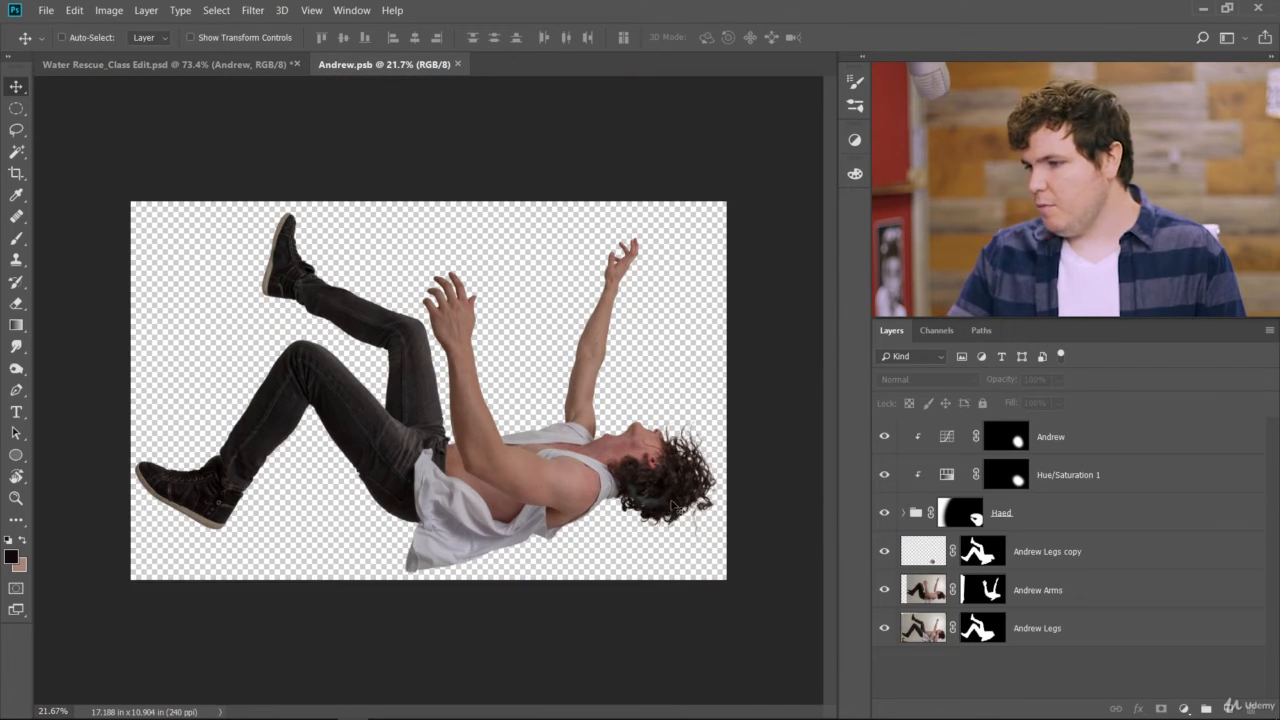
{"action": "scroll", "coordinate": [672, 507], "scroll_direction": "up", "scroll_amount": 10}
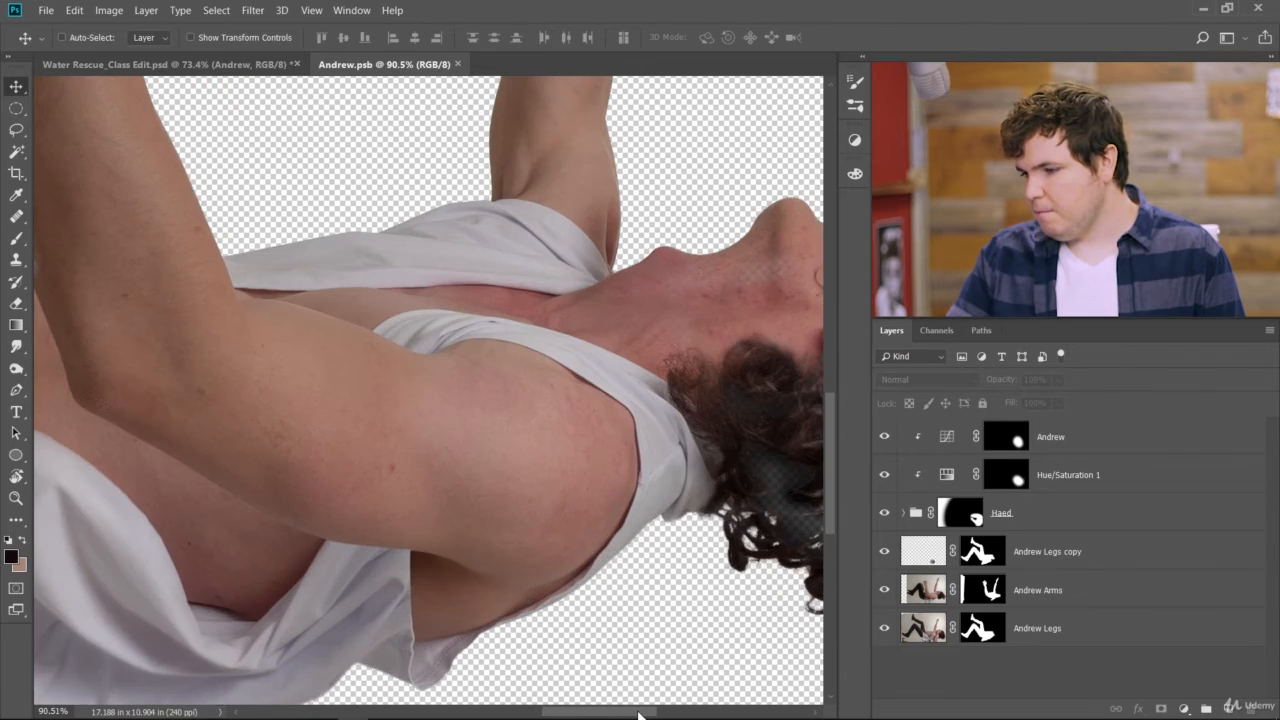
{"action": "left_click_drag", "start_coordinate": [638, 713], "coordinate": [717, 709]}
{"action": "scroll", "coordinate": [551, 640], "scroll_direction": "up", "scroll_amount": 6}
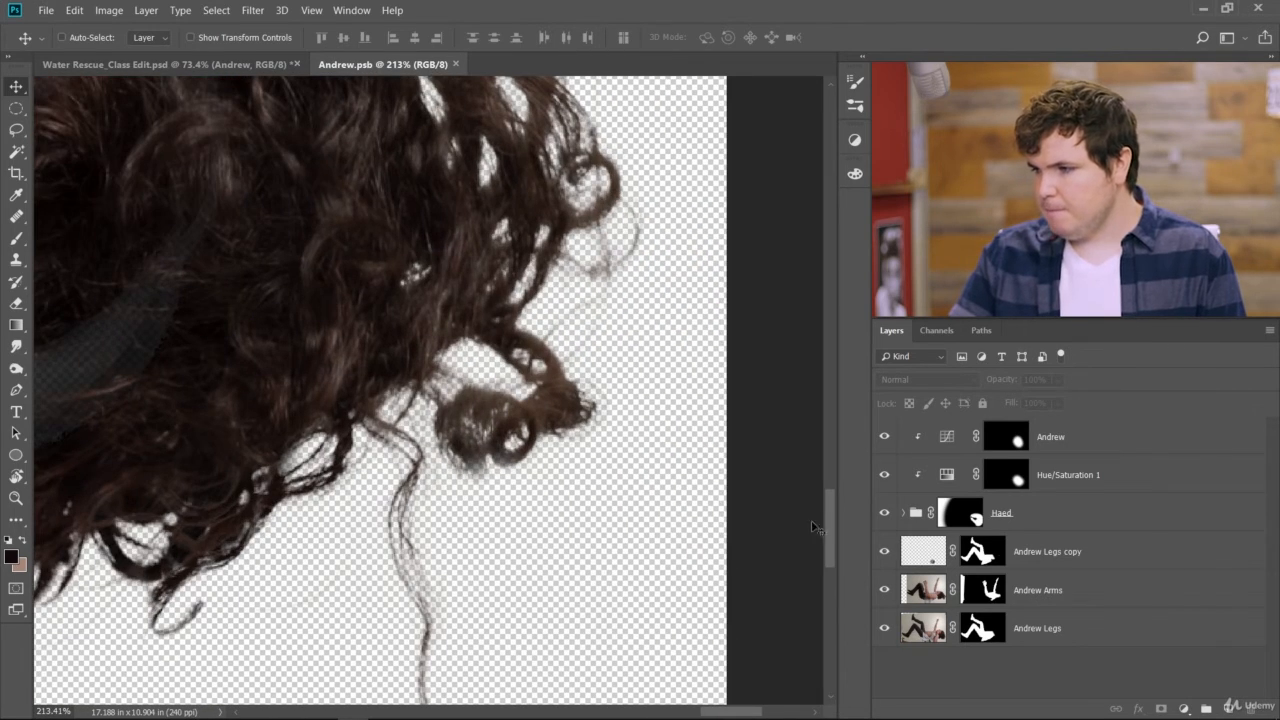
{"action": "scroll", "coordinate": [831, 534], "scroll_direction": "down", "scroll_amount": 5}
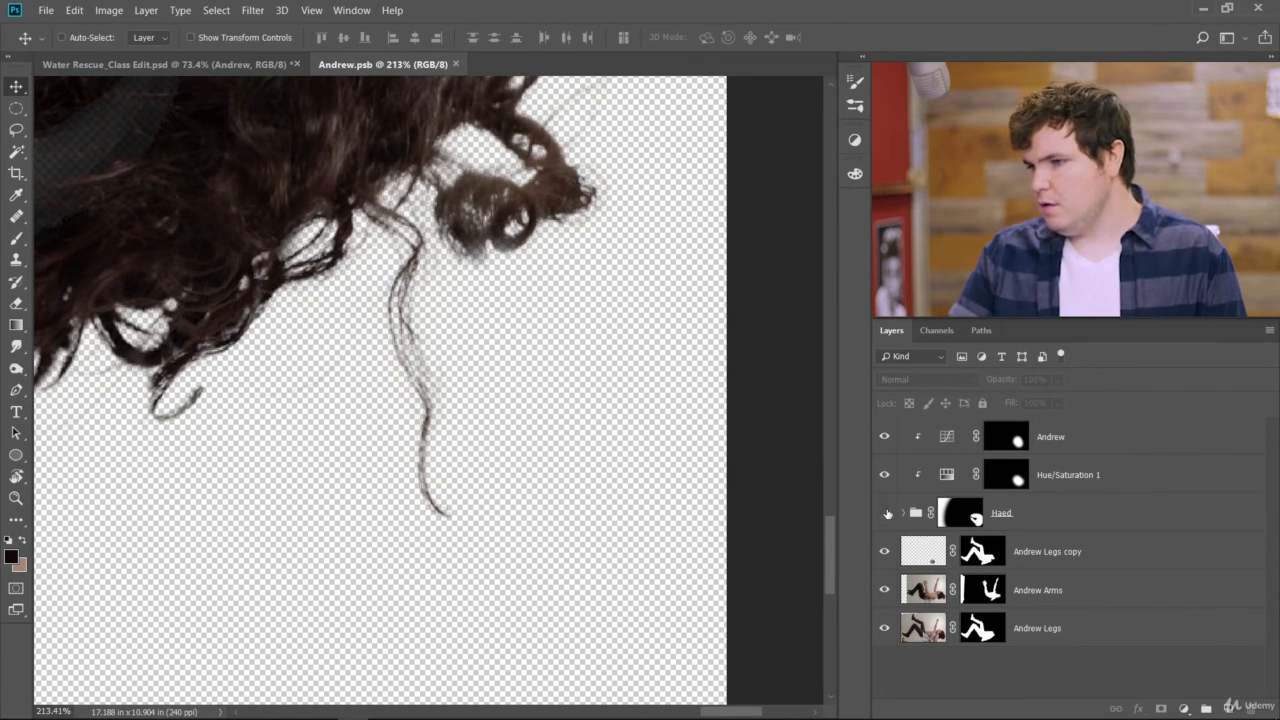
{"action": "left_click", "coordinate": [887, 513]}
{"action": "left_click", "coordinate": [887, 513]}
{"action": "left_click", "coordinate": [977, 516]}
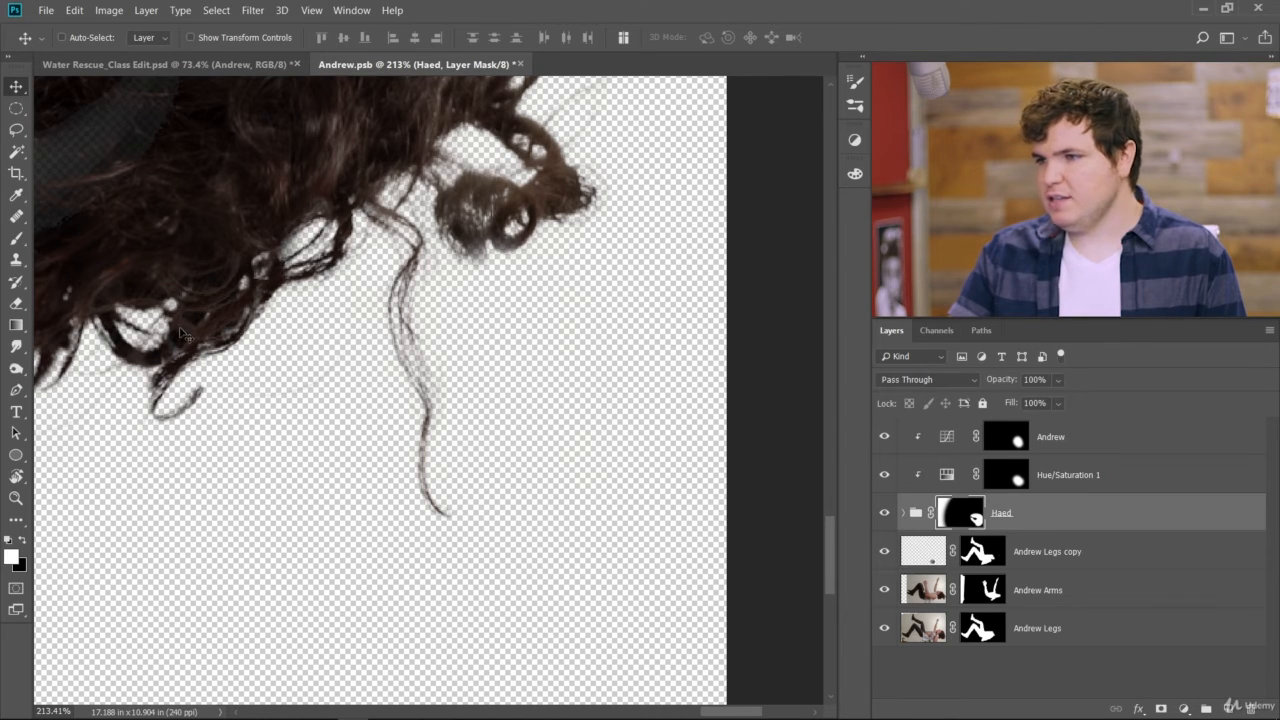
- Paint black with a 20 px brush on the Haed mask to hide the long strand hanging below the hair
{"action": "left_click", "coordinate": [17, 238]}
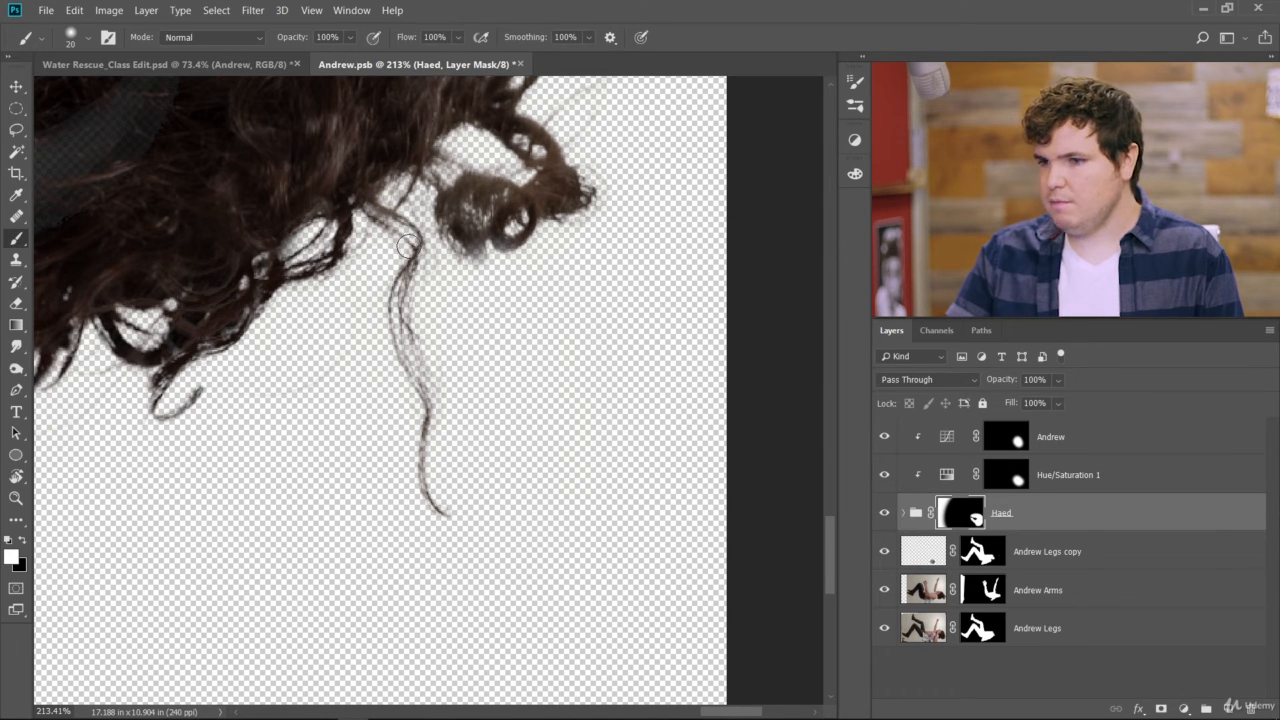
{"action": "key", "text": "x"}
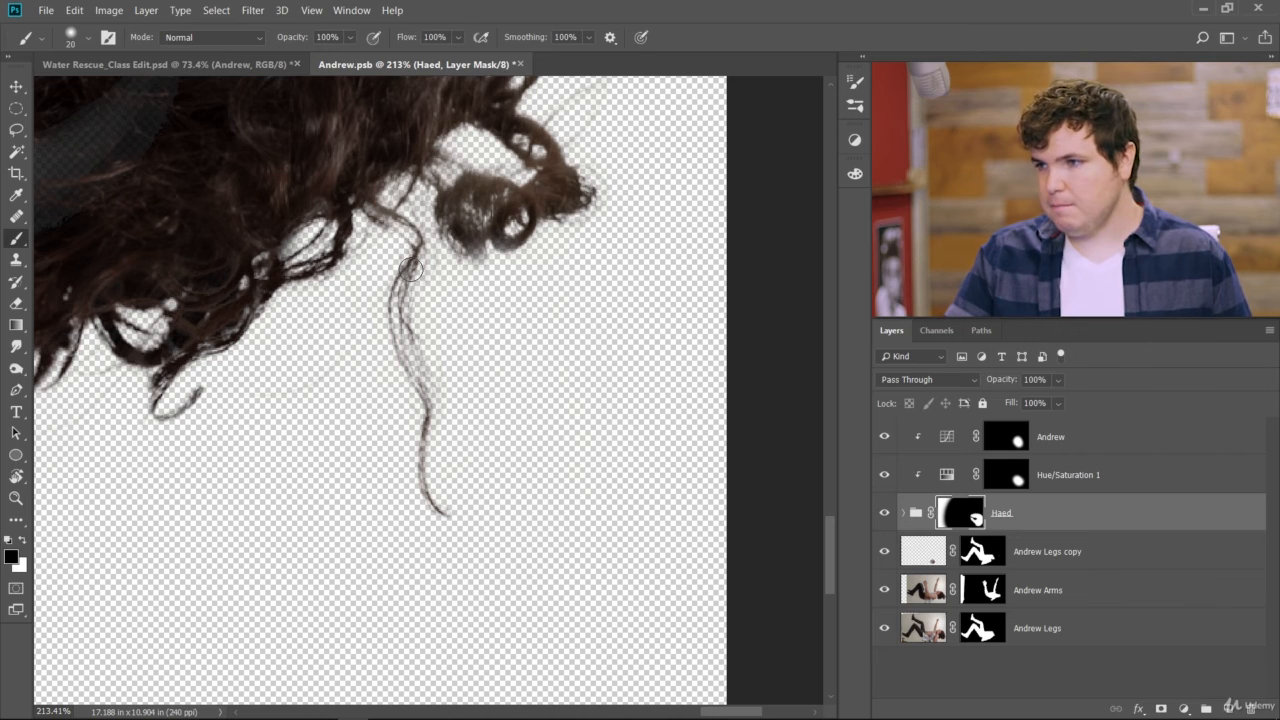
{"action": "mouse_move", "coordinate": [410, 268]}
{"action": "left_mouse_down"}
{"action": "mouse_move", "coordinate": [397, 337]}
{"action": "mouse_move", "coordinate": [412, 385]}
{"action": "left_mouse_up"}
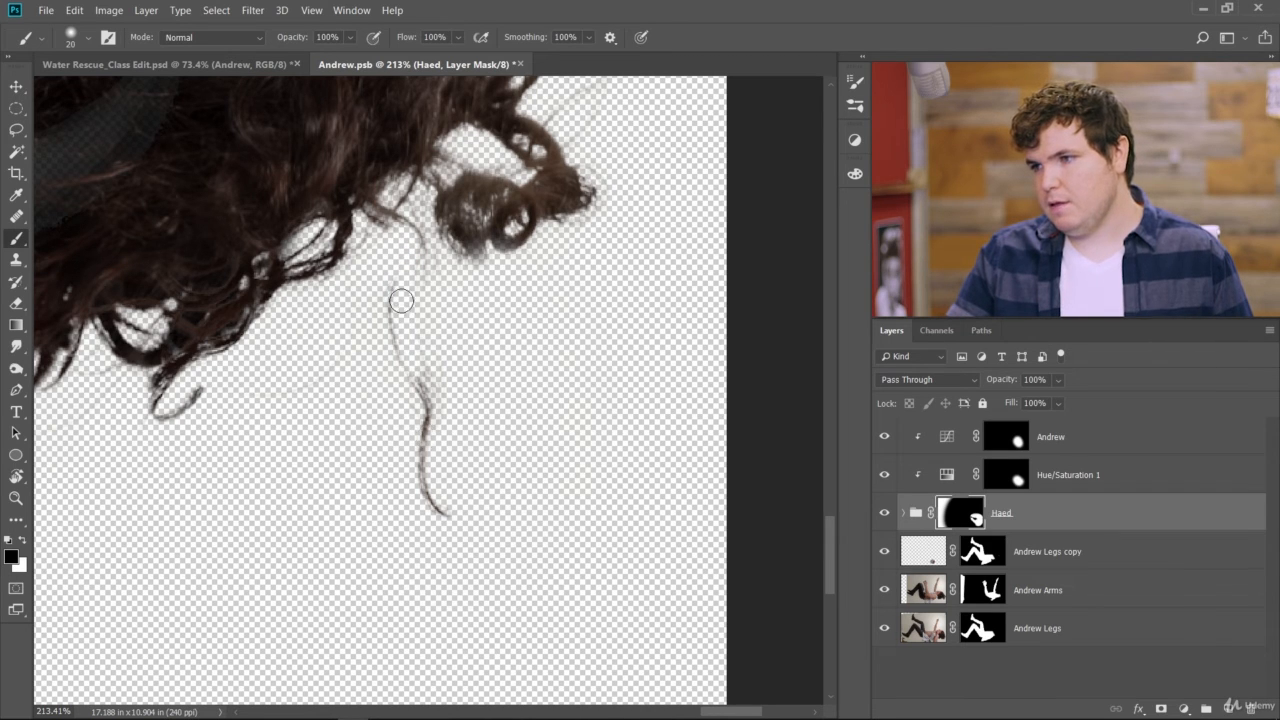
{"action": "mouse_move", "coordinate": [418, 444]}
{"action": "left_mouse_down"}
{"action": "mouse_move", "coordinate": [416, 492]}
{"action": "mouse_move", "coordinate": [446, 520]}
{"action": "left_mouse_up"}
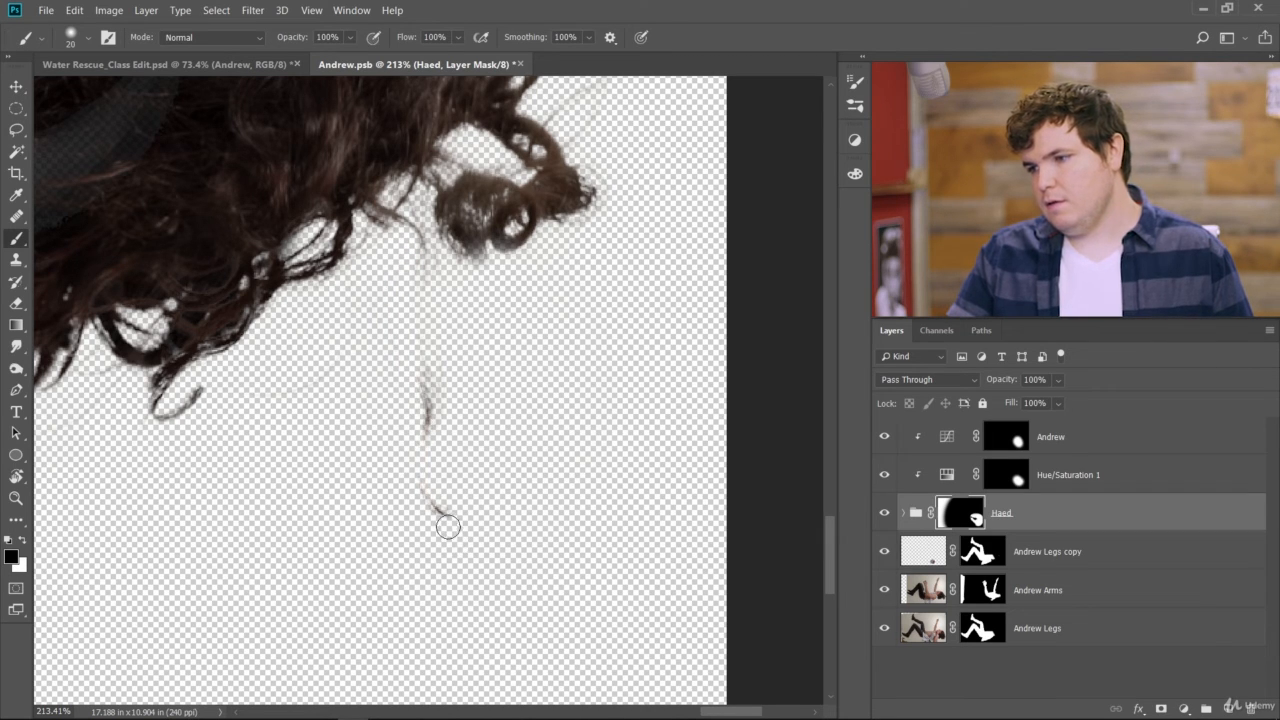
{"action": "left_click_drag", "start_coordinate": [434, 366], "coordinate": [449, 540]}
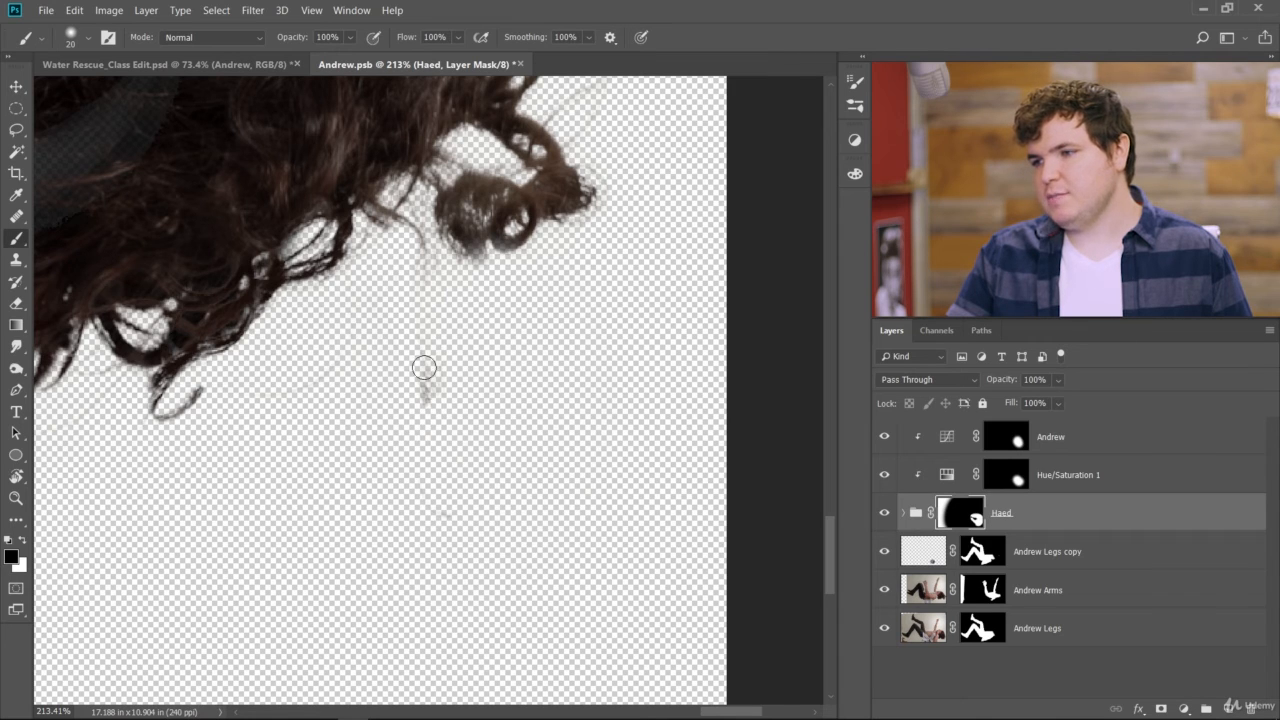
{"action": "left_click_drag", "start_coordinate": [424, 368], "coordinate": [427, 503]}
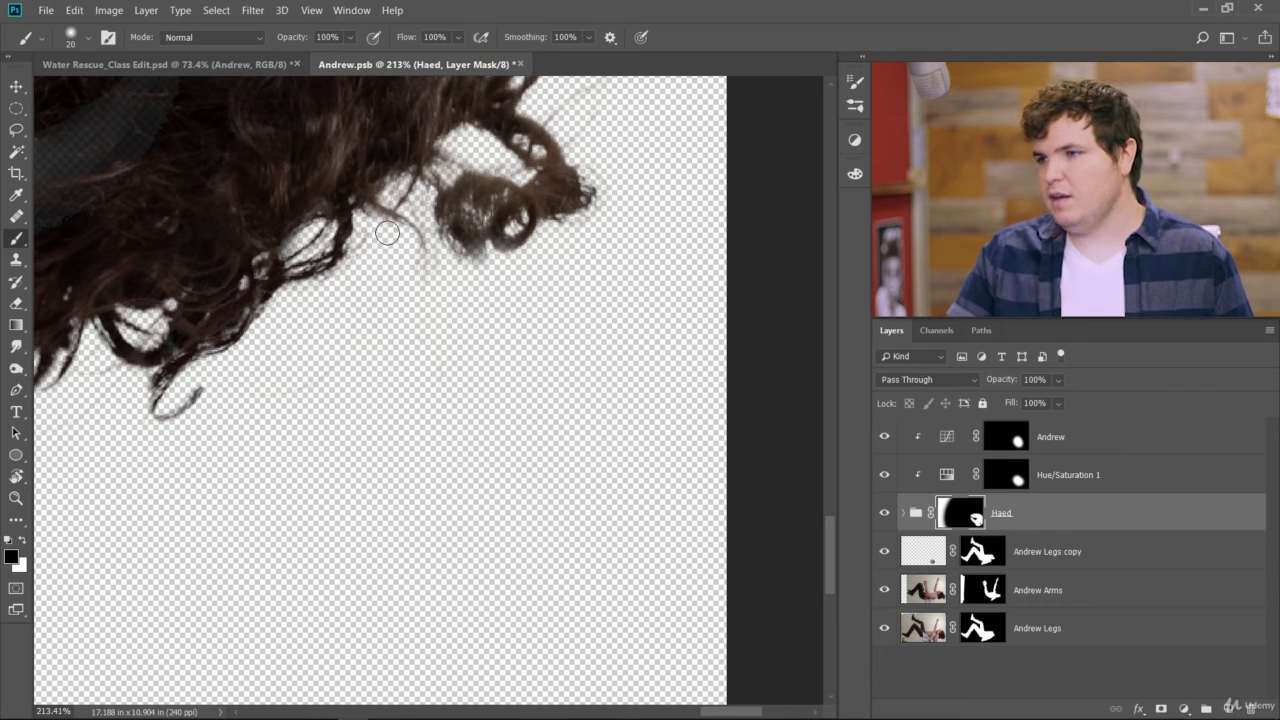
- Save the smart object's contents and switch back to Water Rescue_Class Edit.psd
{"action": "scroll", "coordinate": [379, 311], "scroll_direction": "down", "scroll_amount": 15}
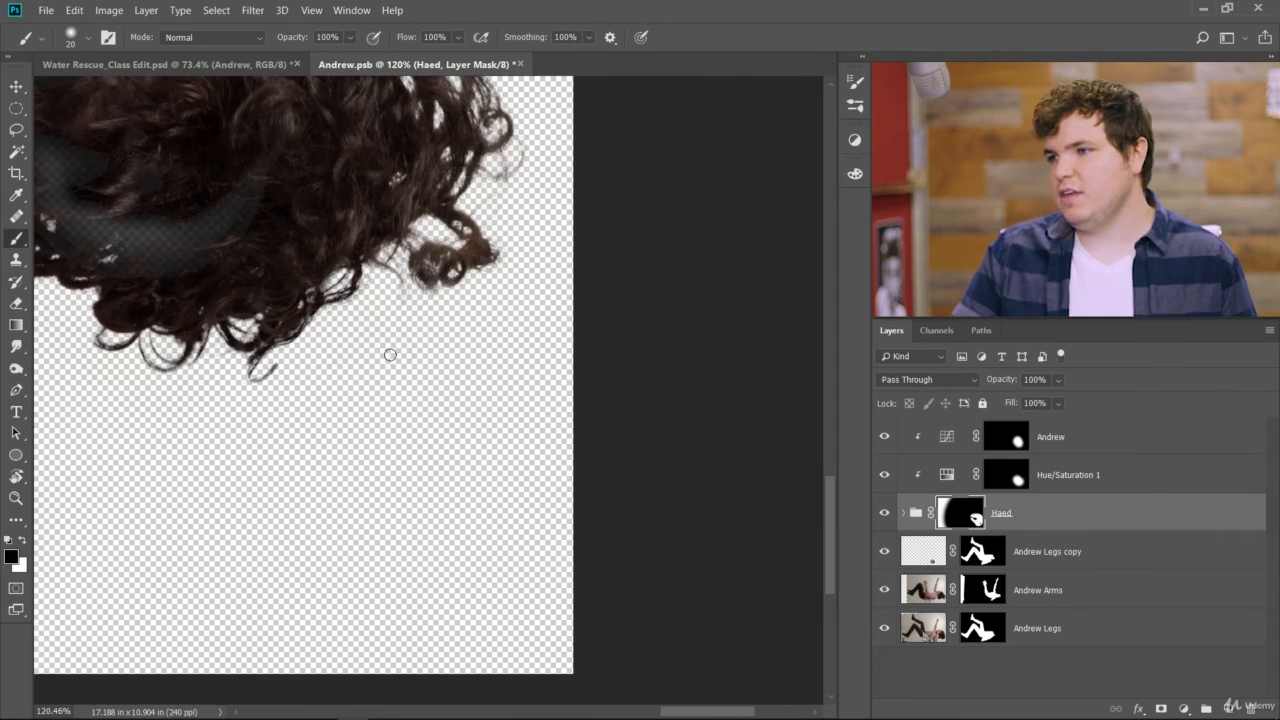
{"action": "scroll", "coordinate": [533, 416], "scroll_direction": "down", "scroll_amount": 1}
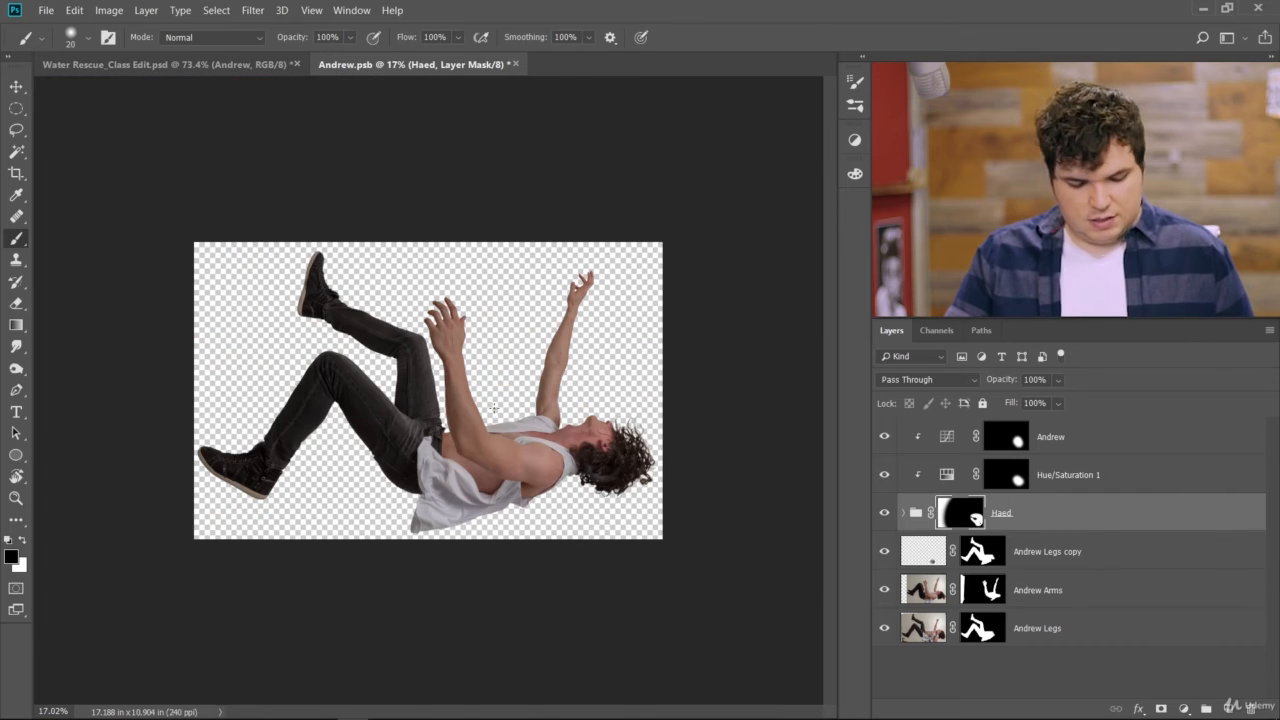
{"action": "key", "text": "ctrl+s"}
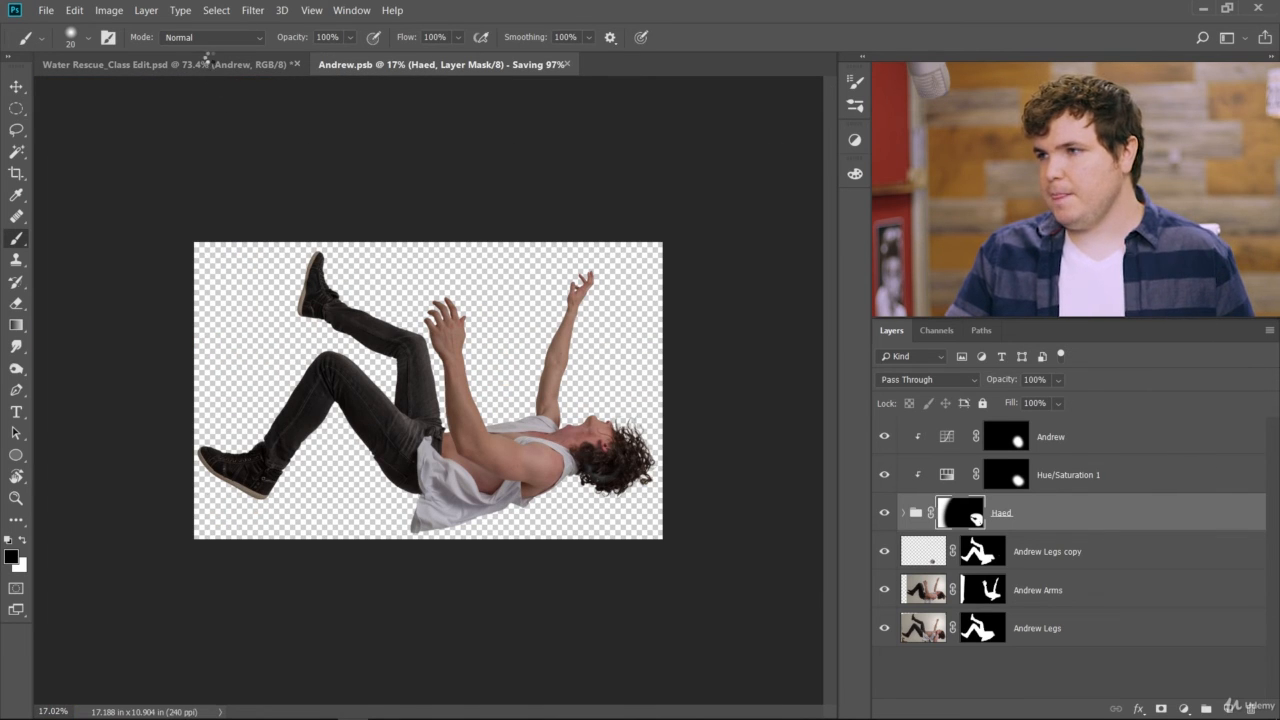
{"action": "left_click", "coordinate": [209, 67]}
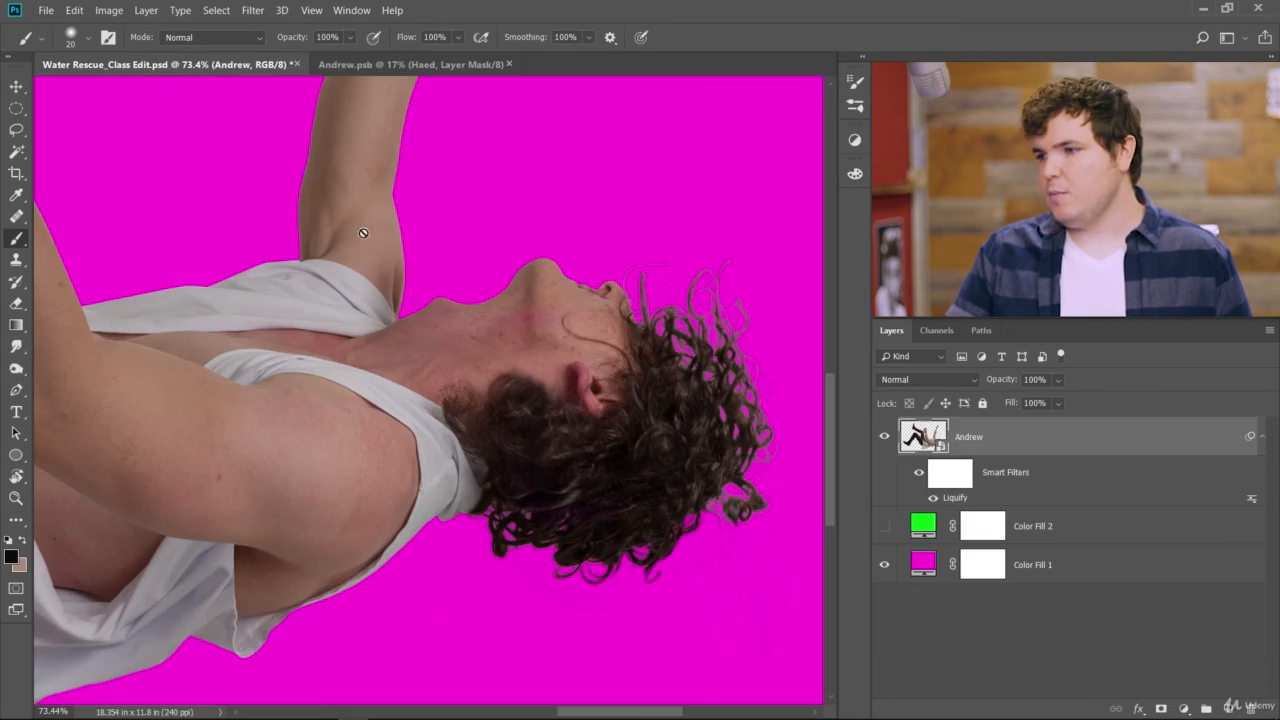
- Deselect all layers and toggle the figure layer's visibility off and on against the magenta background
{"action": "scroll", "coordinate": [730, 555], "scroll_direction": "down", "scroll_amount": 5}
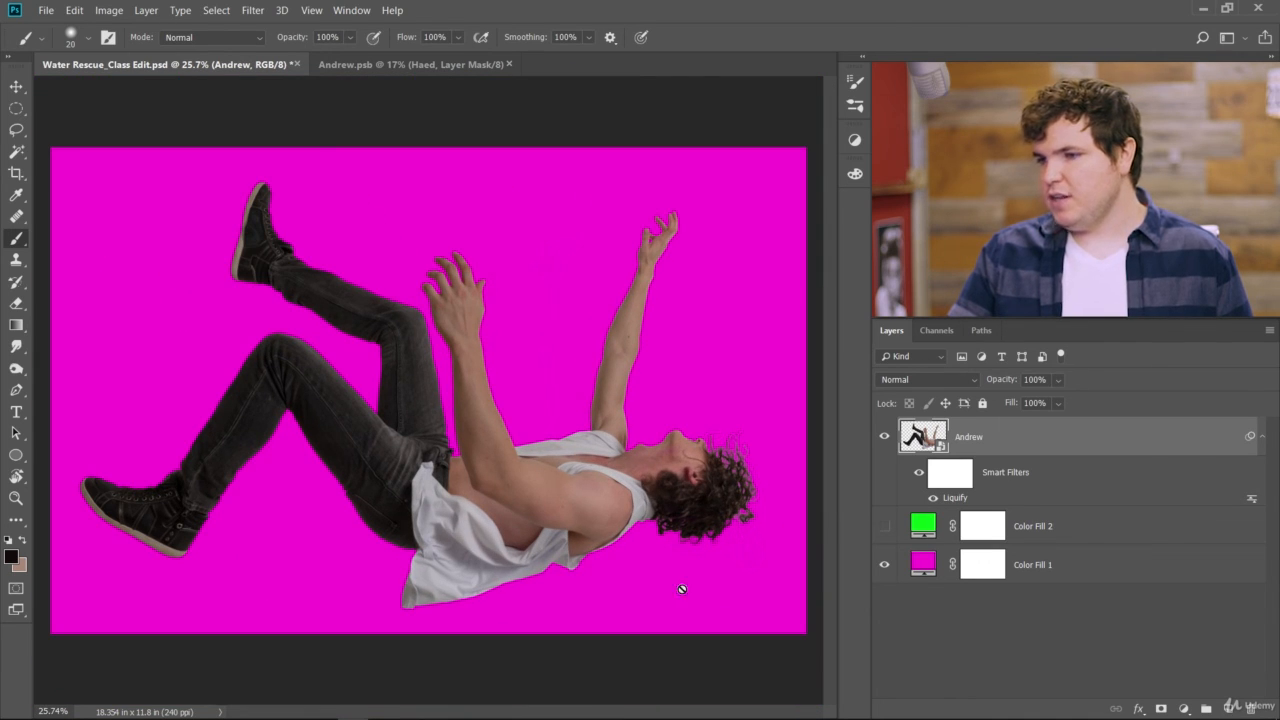
{"action": "left_click", "coordinate": [1058, 645]}
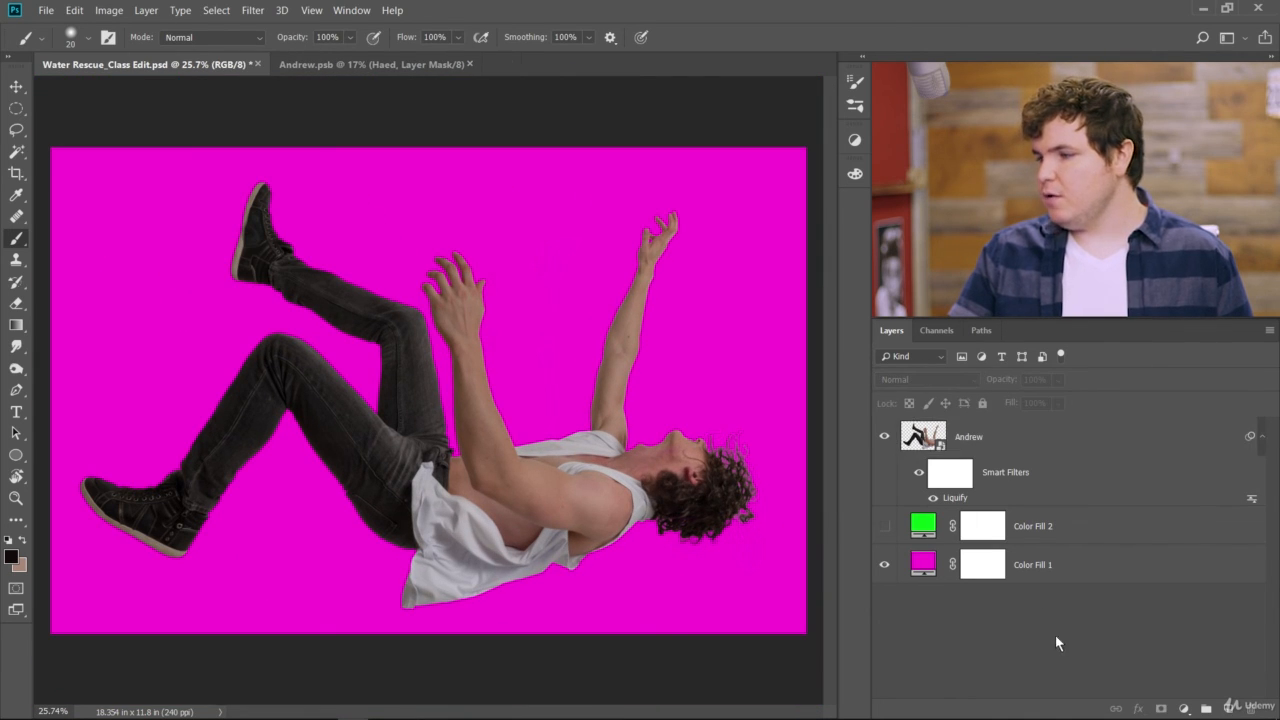
{"action": "left_click", "coordinate": [884, 443]}
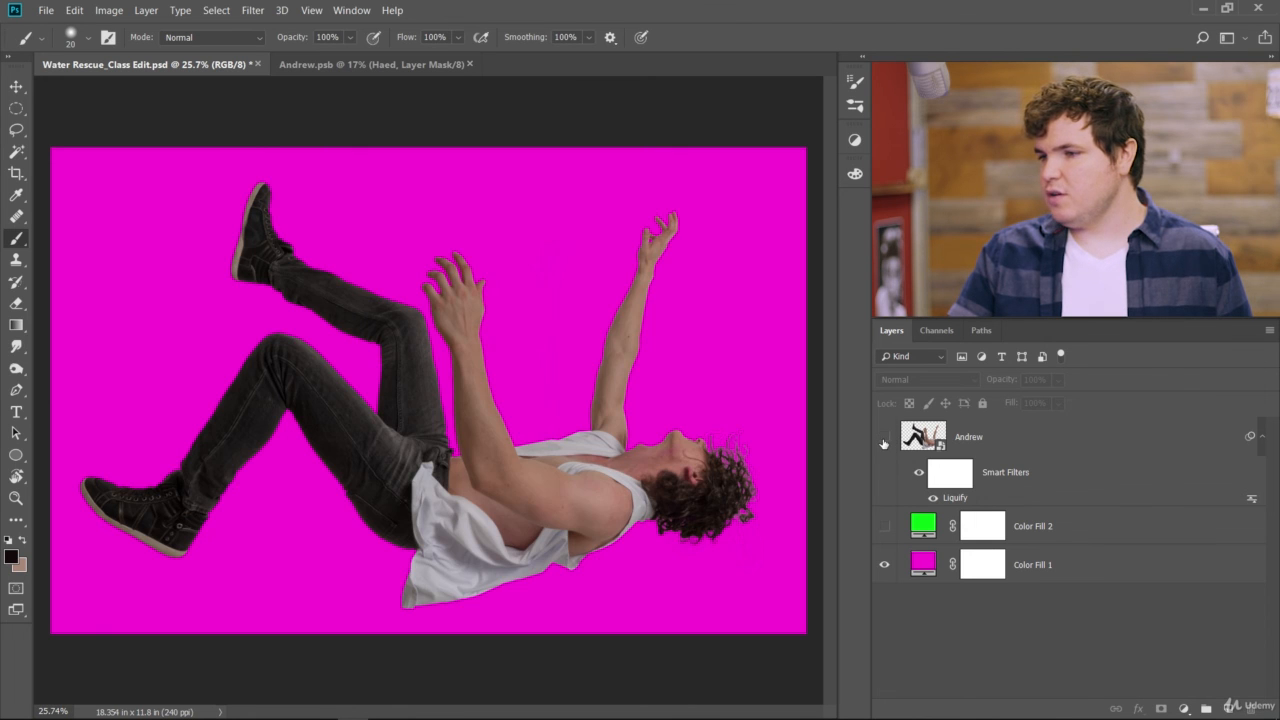
{"action": "left_click", "coordinate": [884, 443]}
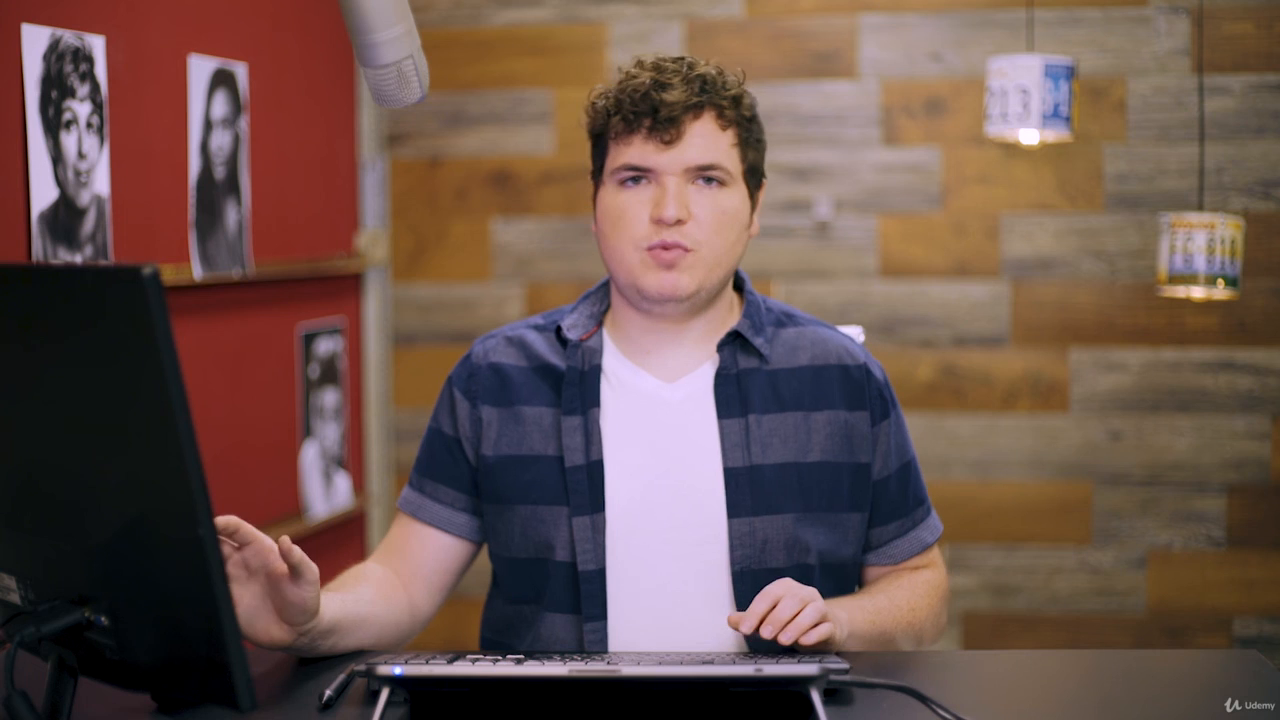